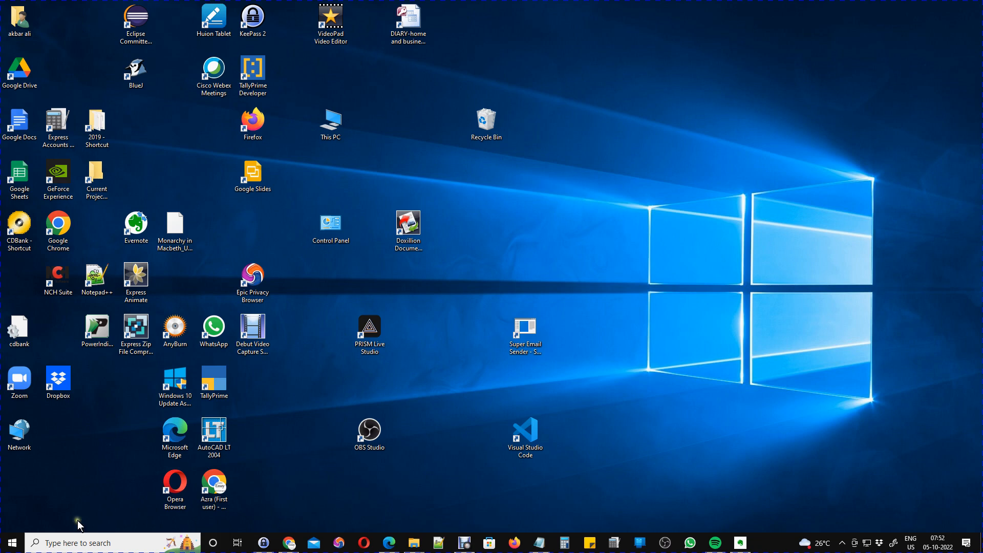
{"action": "left_click", "coordinate": [12, 543]}
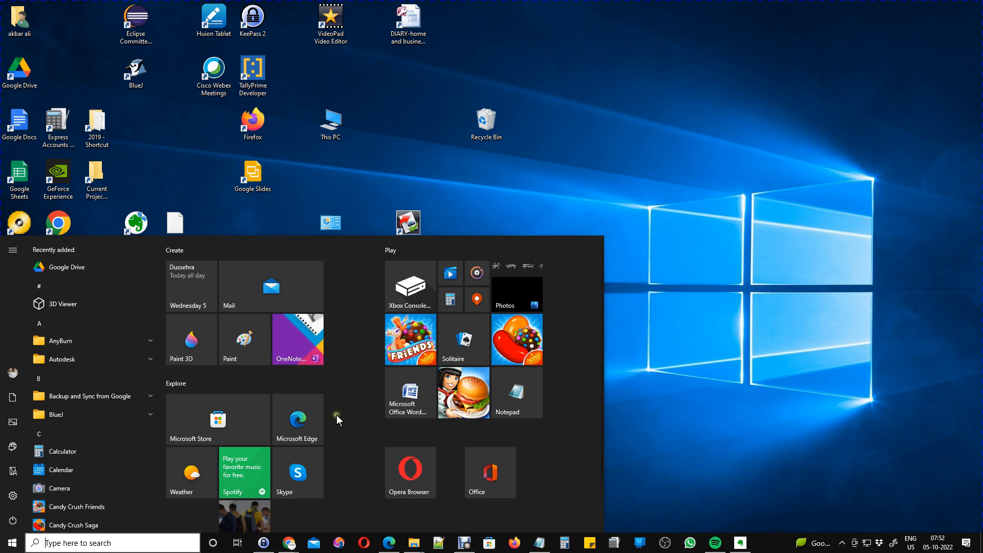
{"action": "left_click", "coordinate": [411, 398]}
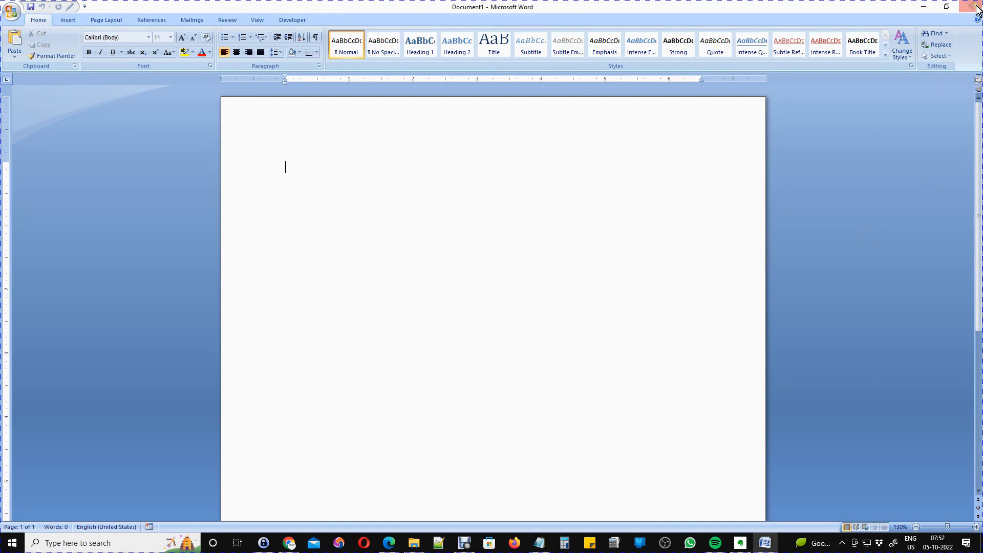
{"action": "left_click", "coordinate": [979, 10]}
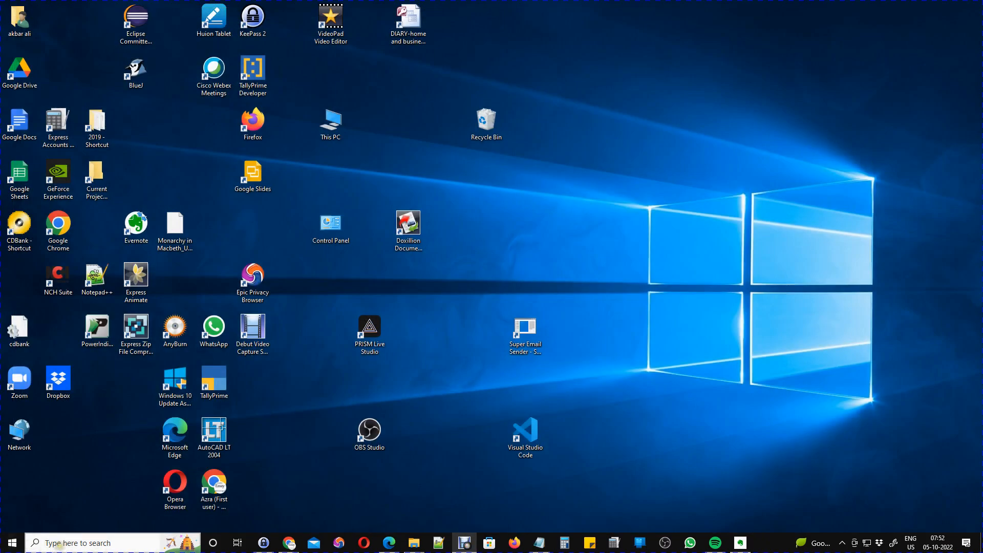
Step: Search the computer for "word" and open Microsoft Office Word 2007 with a blank document
{"action": "left_click", "coordinate": [59, 545]}
{"action": "type", "text": "w"}
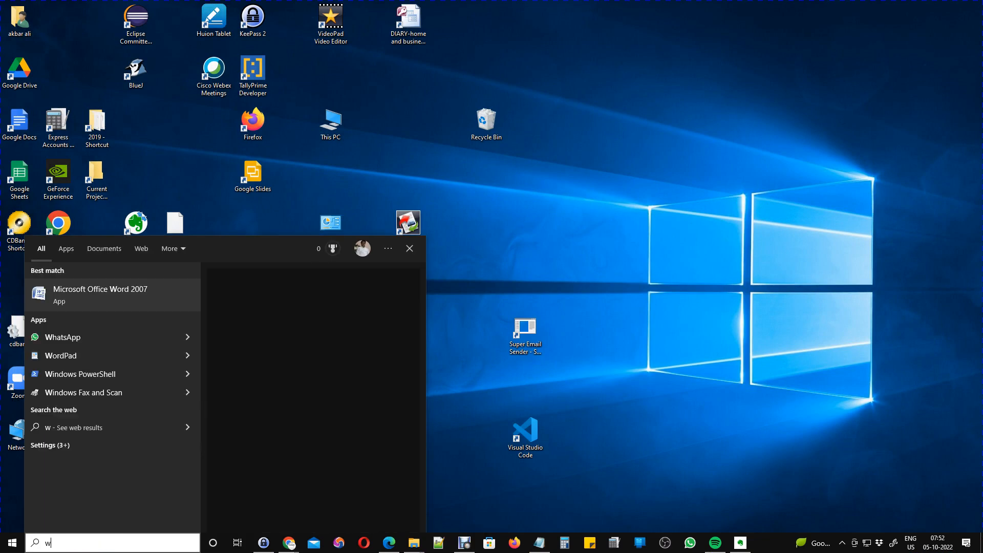
{"action": "type", "text": "ord"}
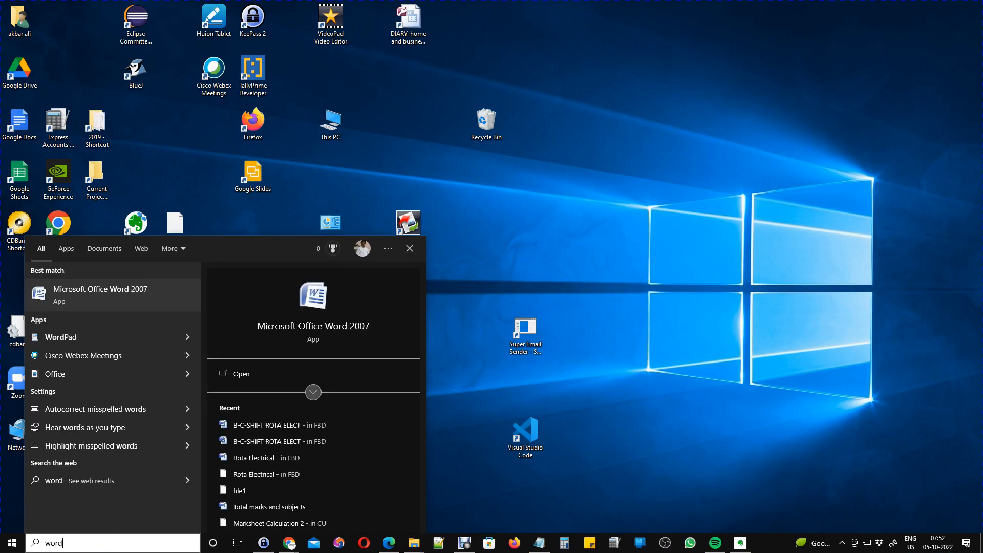
{"action": "left_click", "coordinate": [81, 294]}
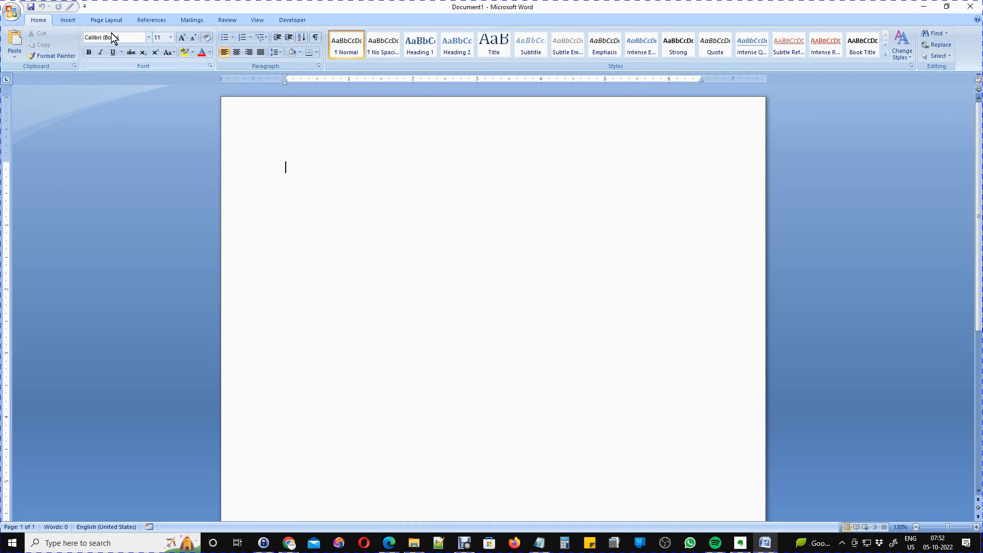
Step: Switch the blank document's page orientation to Landscape and back to Portrait
{"action": "left_click", "coordinate": [66, 21]}
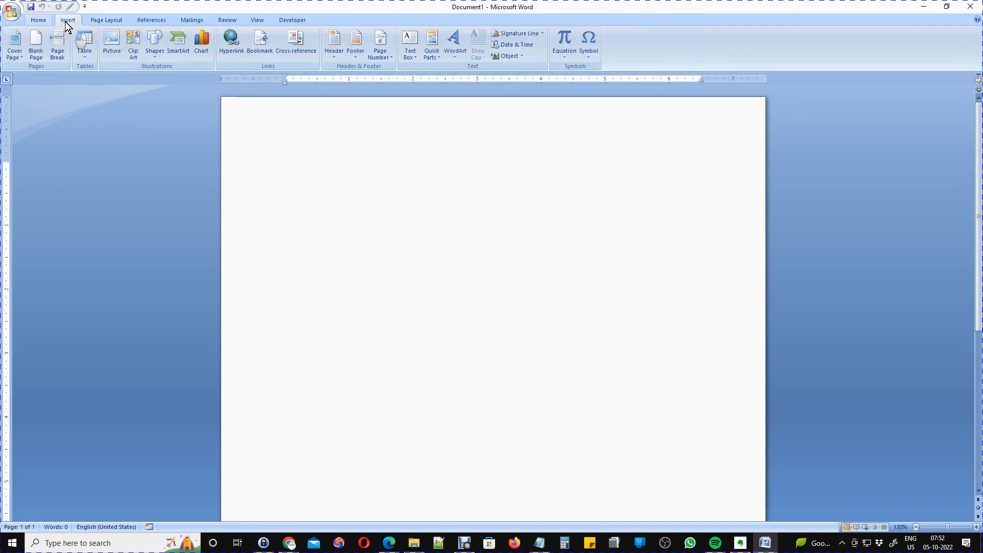
{"action": "left_click", "coordinate": [100, 21]}
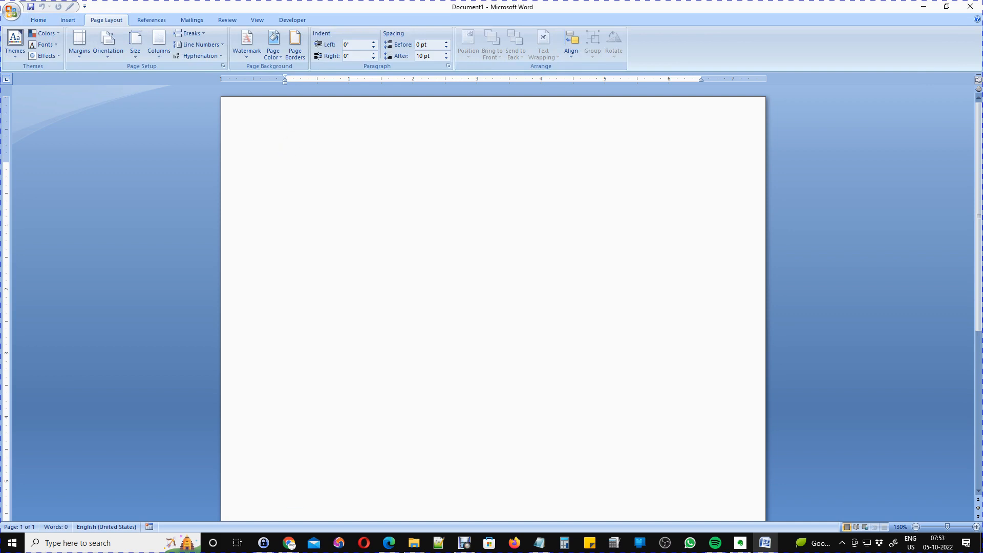
{"action": "scroll", "coordinate": [287, 146], "scroll_direction": "down", "scroll_amount": 1}
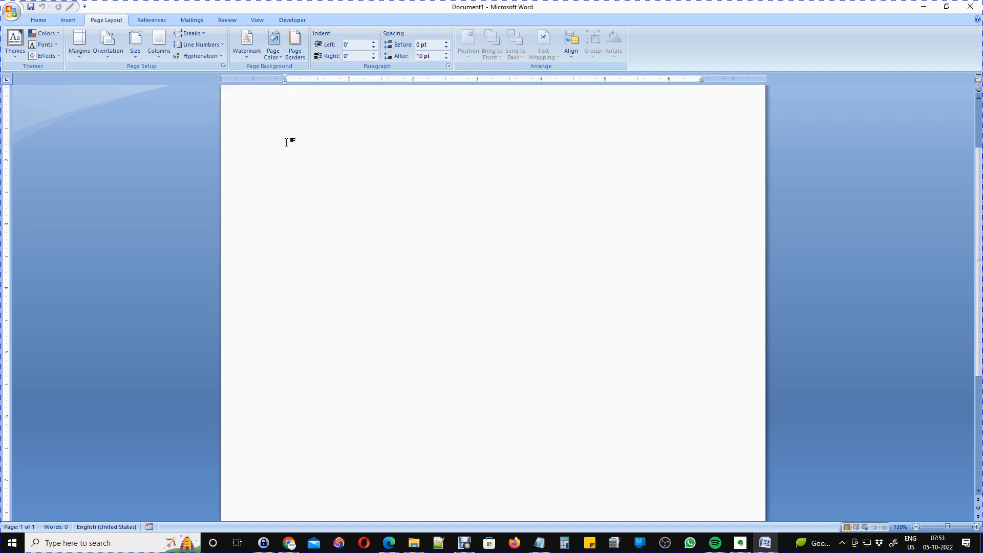
{"action": "scroll", "coordinate": [286, 147], "scroll_direction": "up", "scroll_amount": 1}
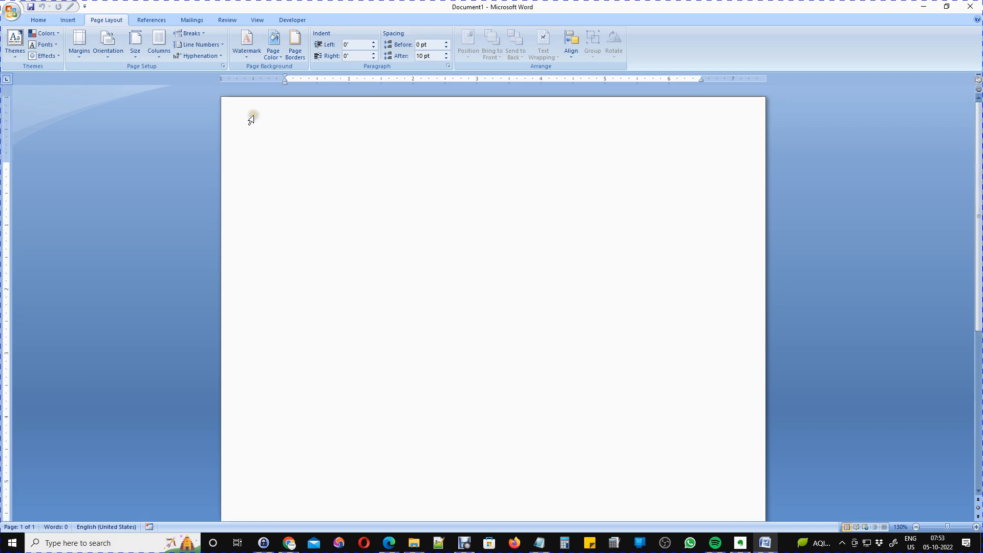
{"action": "scroll", "coordinate": [775, 213], "scroll_direction": "down", "scroll_amount": 1}
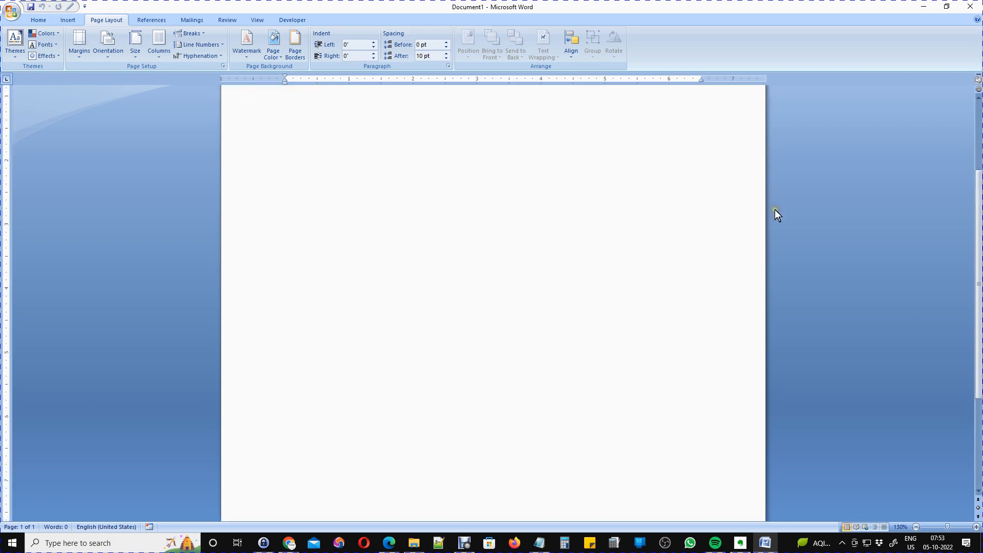
{"action": "scroll", "coordinate": [687, 306], "scroll_direction": "up", "scroll_amount": 1}
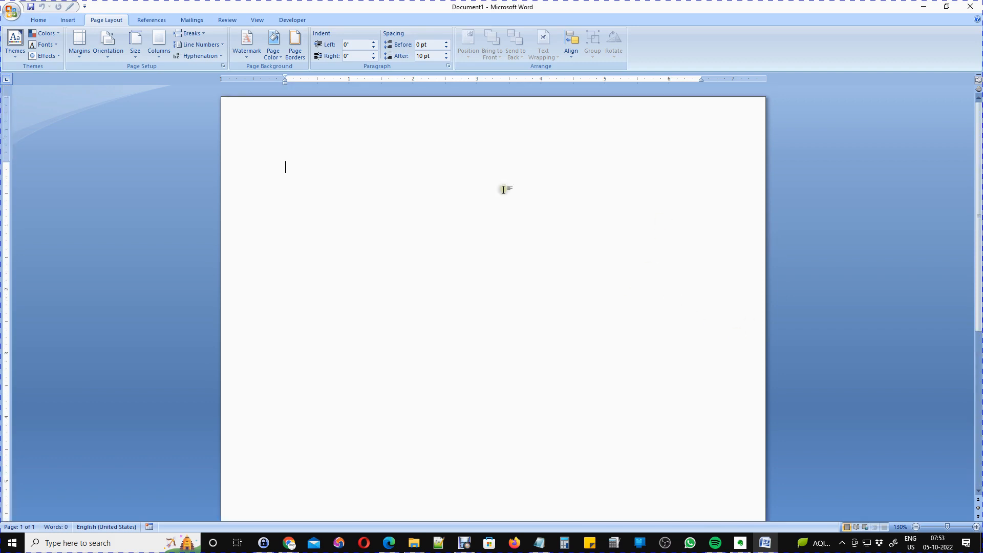
{"action": "left_click", "coordinate": [107, 57]}
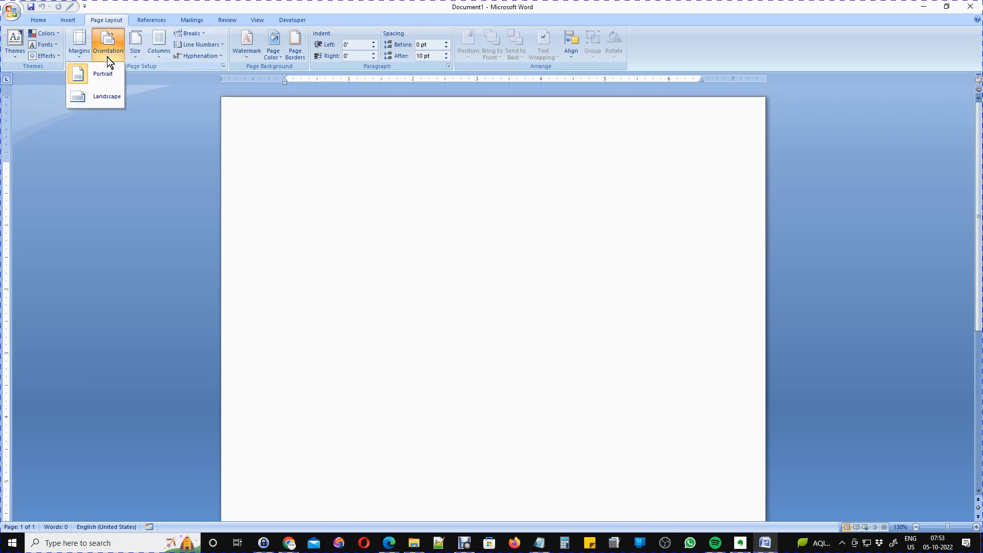
{"action": "left_click", "coordinate": [105, 97]}
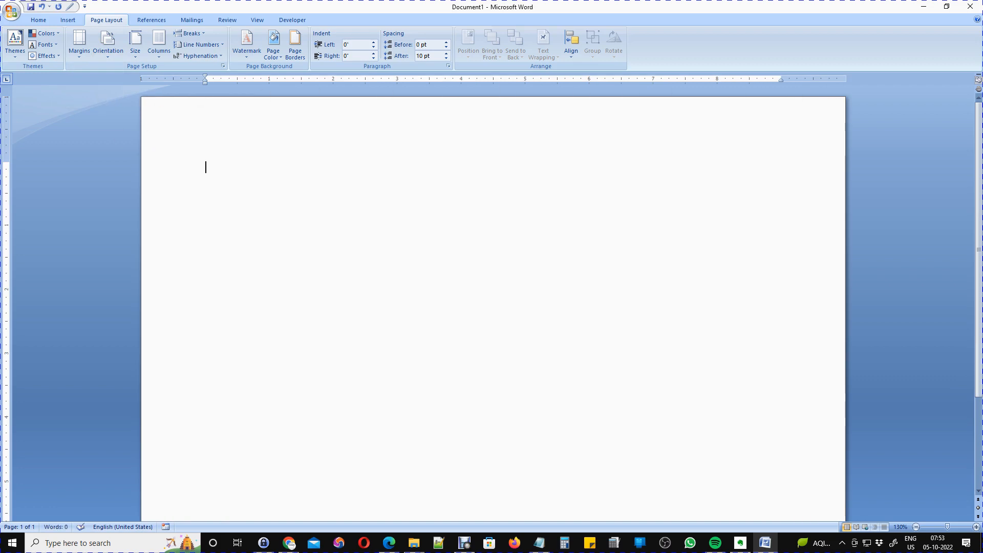
{"action": "scroll", "coordinate": [132, 468], "scroll_direction": "down", "scroll_amount": 3}
{"action": "scroll", "coordinate": [132, 467], "scroll_direction": "up", "scroll_amount": 3}
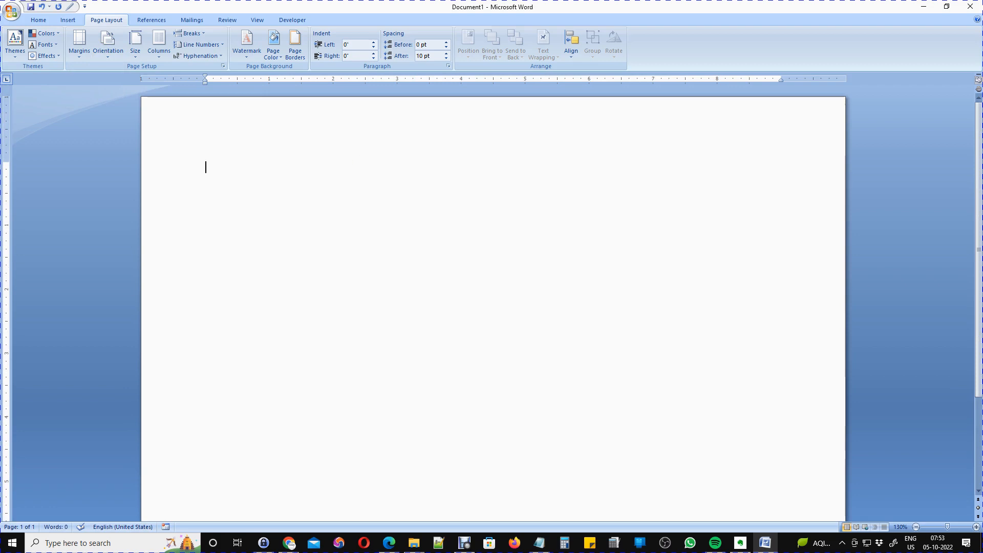
{"action": "left_click", "coordinate": [110, 53]}
{"action": "left_click", "coordinate": [102, 72]}
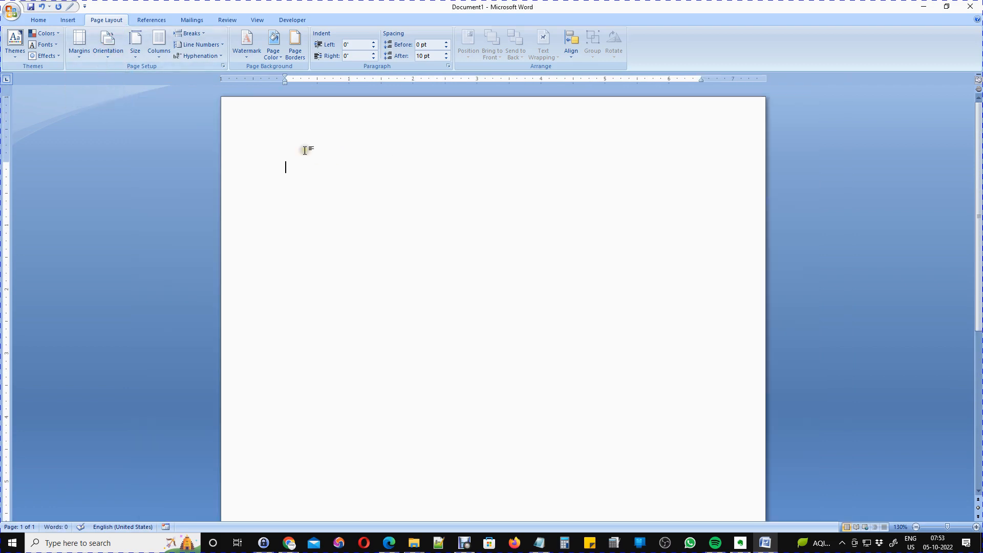
Step: Set the page margins to the Narrow preset, 0.5" on all sides
{"action": "left_click", "coordinate": [81, 57]}
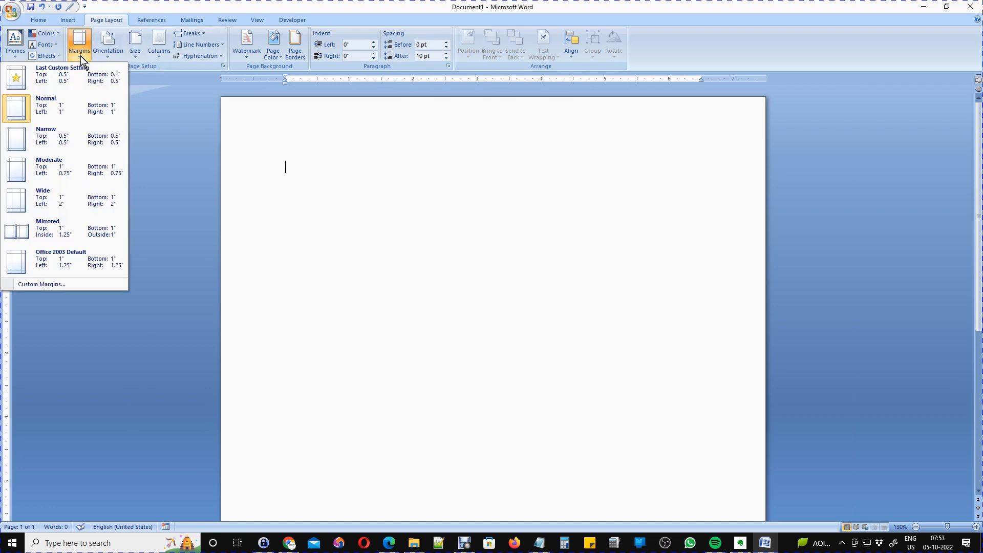
{"action": "left_click", "coordinate": [238, 145]}
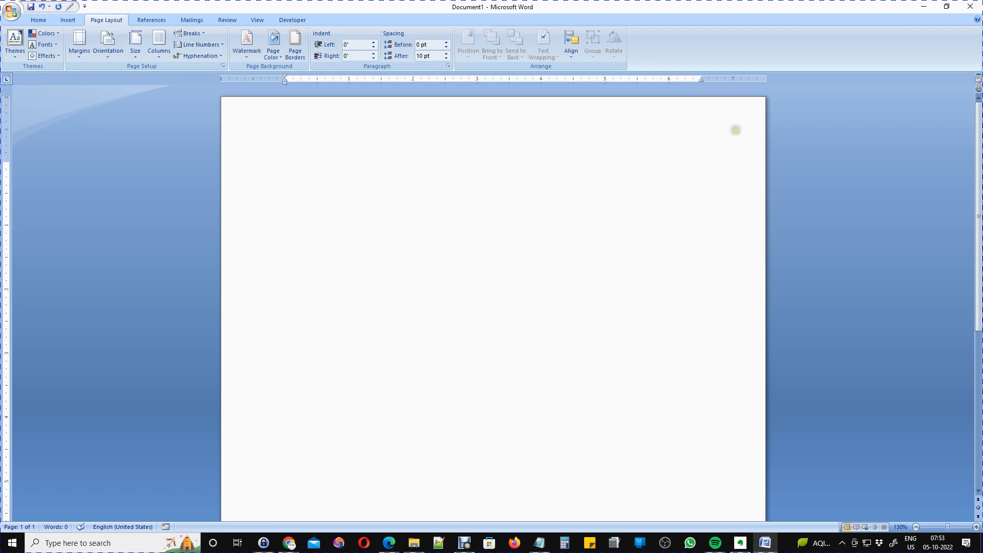
{"action": "left_click", "coordinate": [82, 57]}
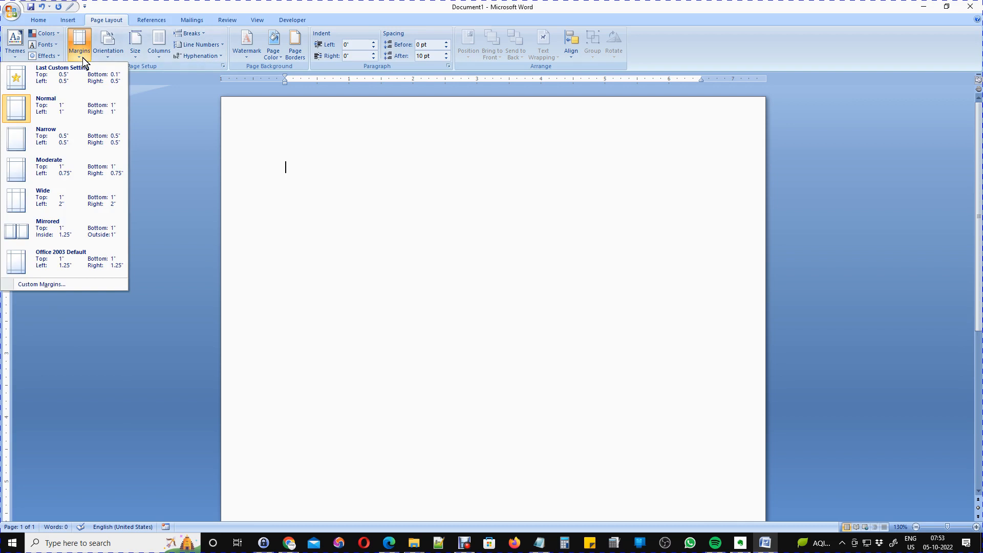
{"action": "left_click", "coordinate": [41, 136]}
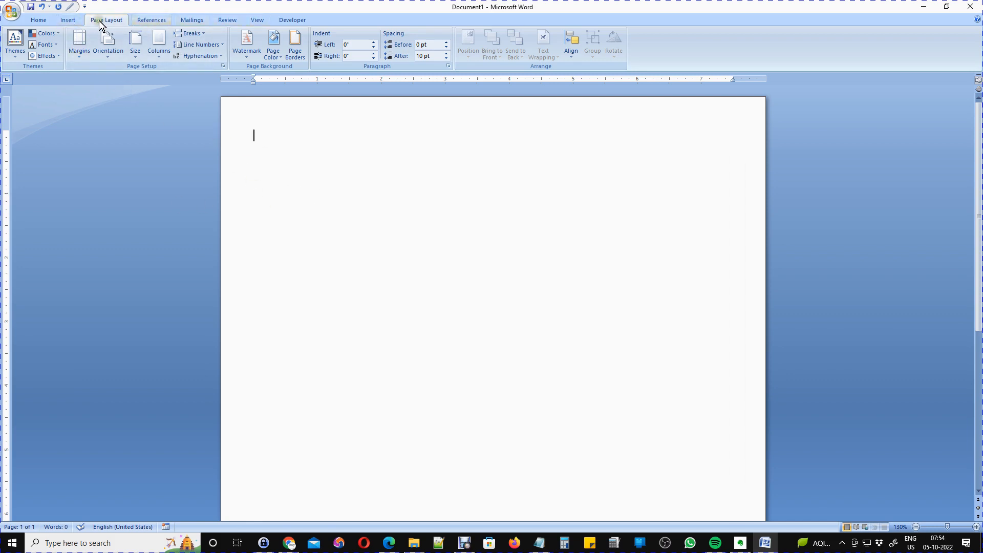
Step: Insert a table with six columns and seven rows at the start of the page
{"action": "left_click", "coordinate": [64, 23]}
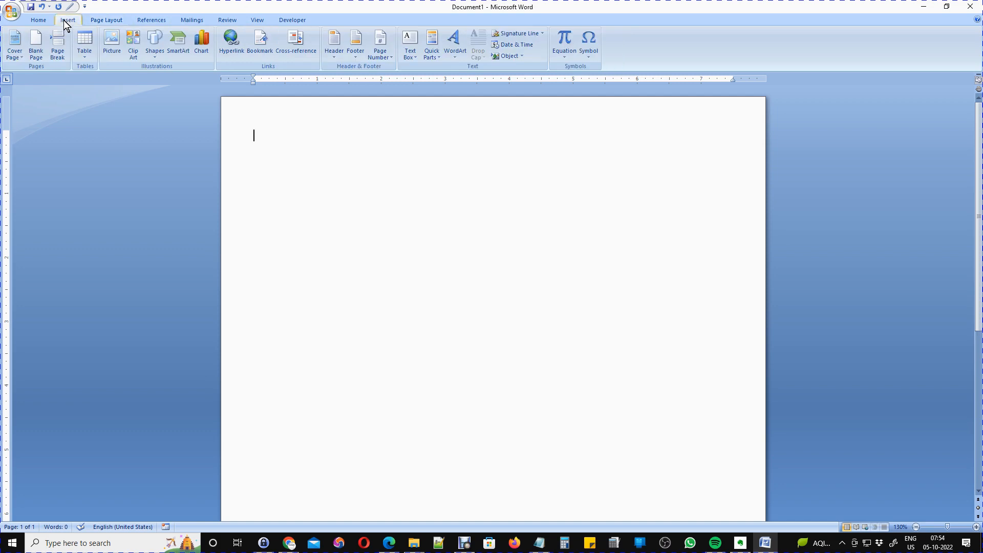
{"action": "left_click", "coordinate": [84, 48]}
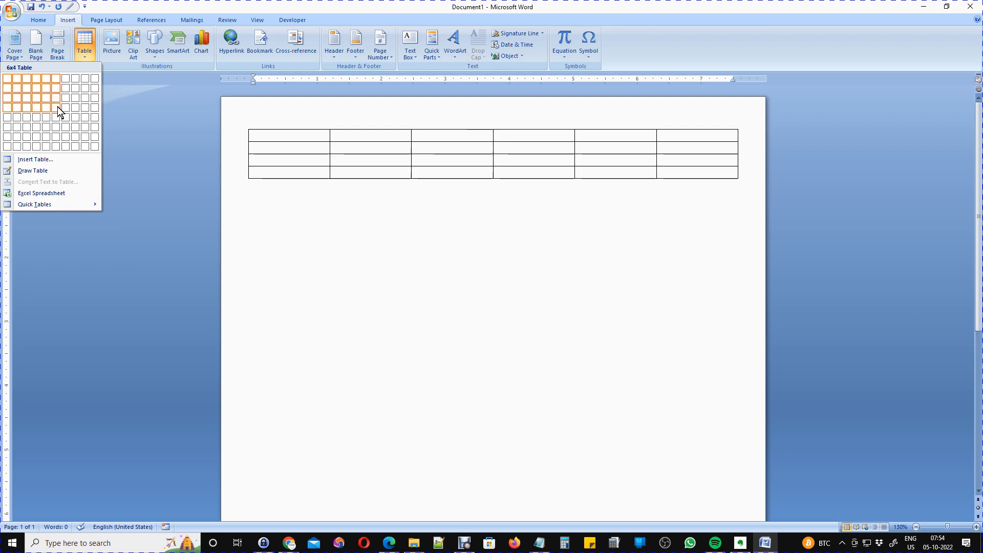
{"action": "left_click", "coordinate": [57, 135]}
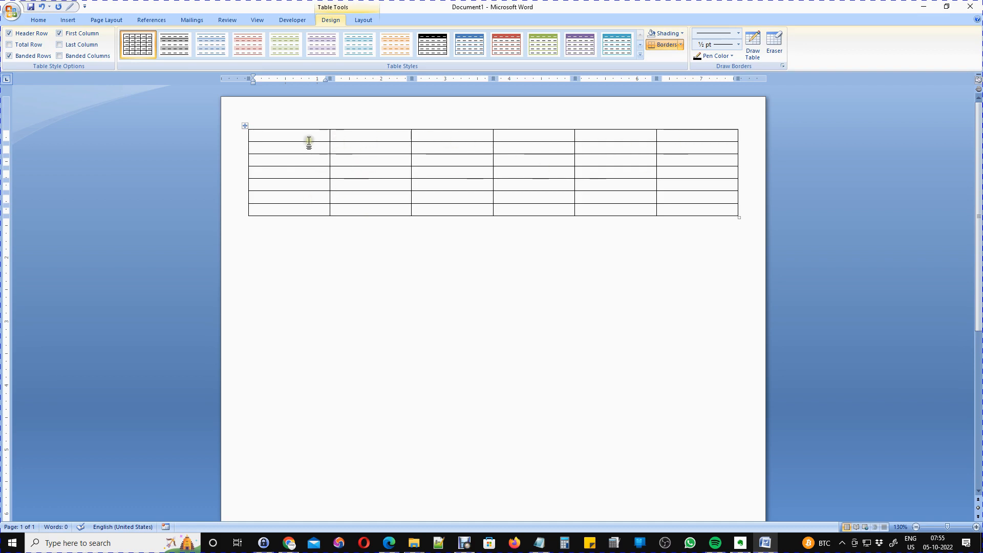
Step: Narrow the table's first column and enter the heading SL NO, adjusting the width so the heading fits on one line
{"action": "left_click", "coordinate": [292, 139]}
{"action": "left_click_drag", "start_coordinate": [329, 138], "coordinate": [282, 140]}
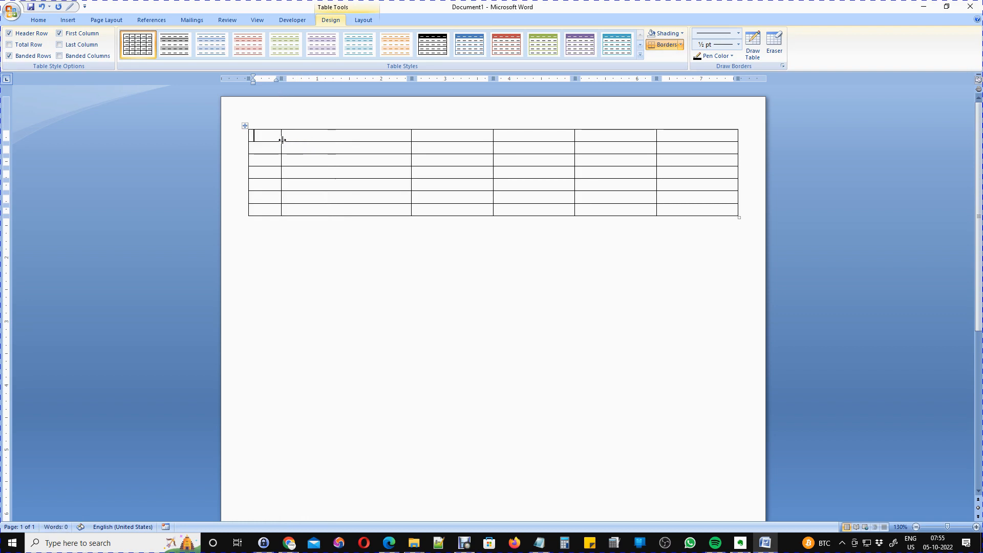
{"action": "left_click", "coordinate": [318, 136]}
{"action": "left_click", "coordinate": [263, 134]}
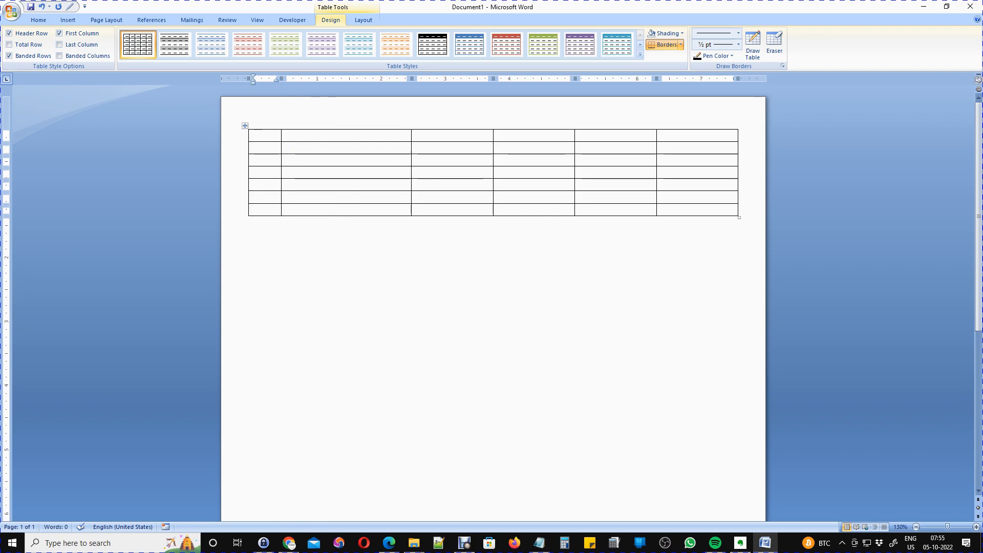
{"action": "type", "text": "SL NO"}
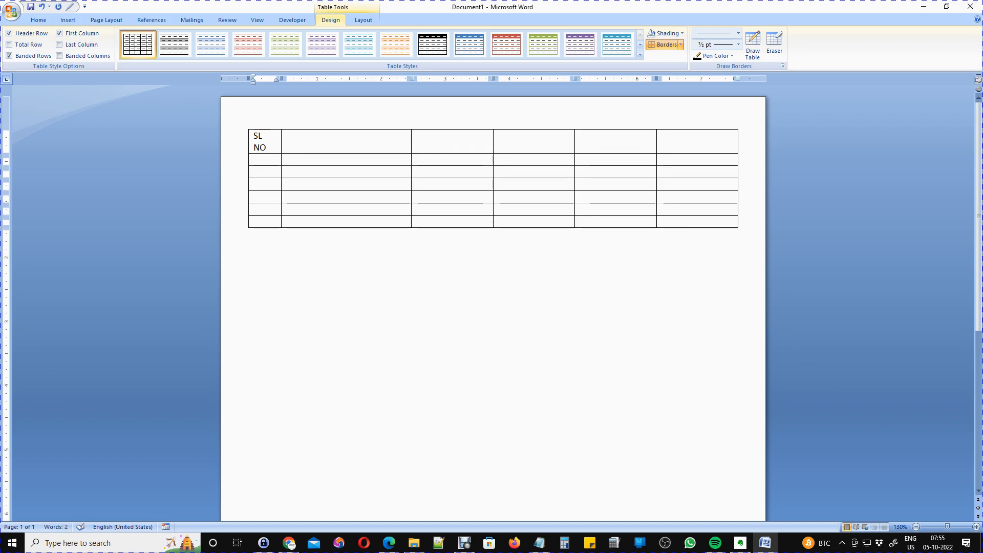
{"action": "left_click_drag", "start_coordinate": [280, 144], "coordinate": [285, 144]}
Step: Enter the heading NAME in the second column of the table's first row
{"action": "left_click", "coordinate": [292, 136]}
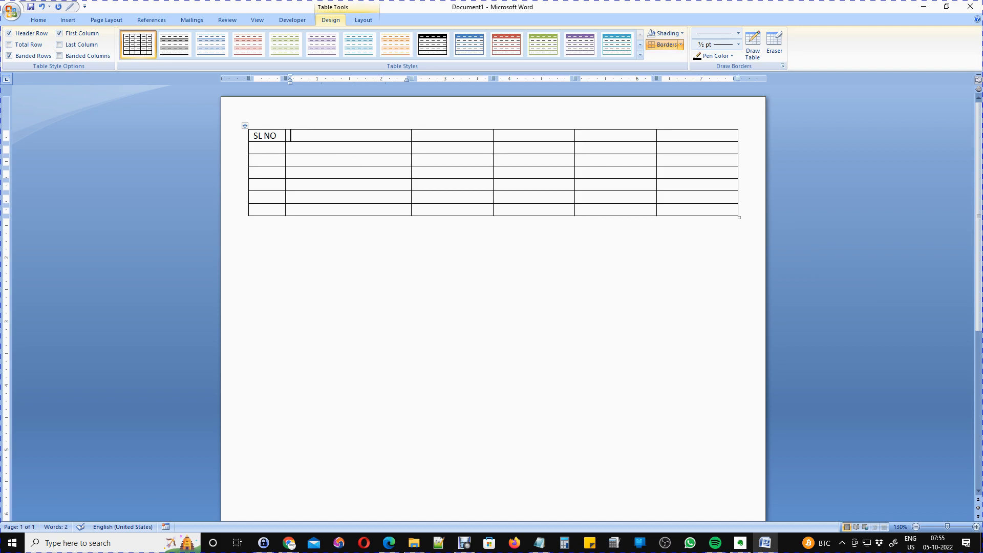
{"action": "type", "text": "NAME"}
{"action": "left_click", "coordinate": [291, 136]}
{"action": "left_click", "coordinate": [321, 136]}
Step: Enter the heading ROLL NO in the third column of the table's first row
{"action": "left_click", "coordinate": [439, 135]}
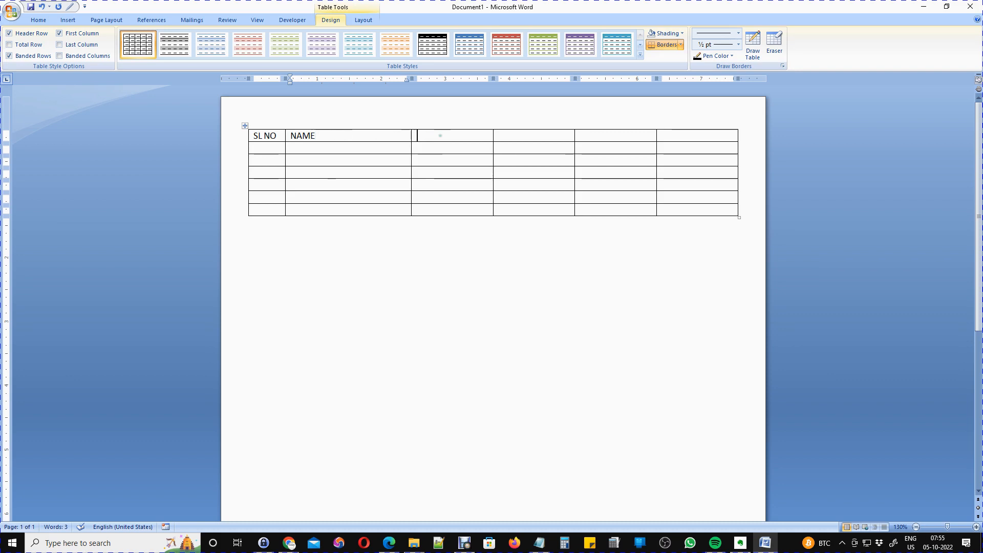
{"action": "type", "text": "ROLL NO"}
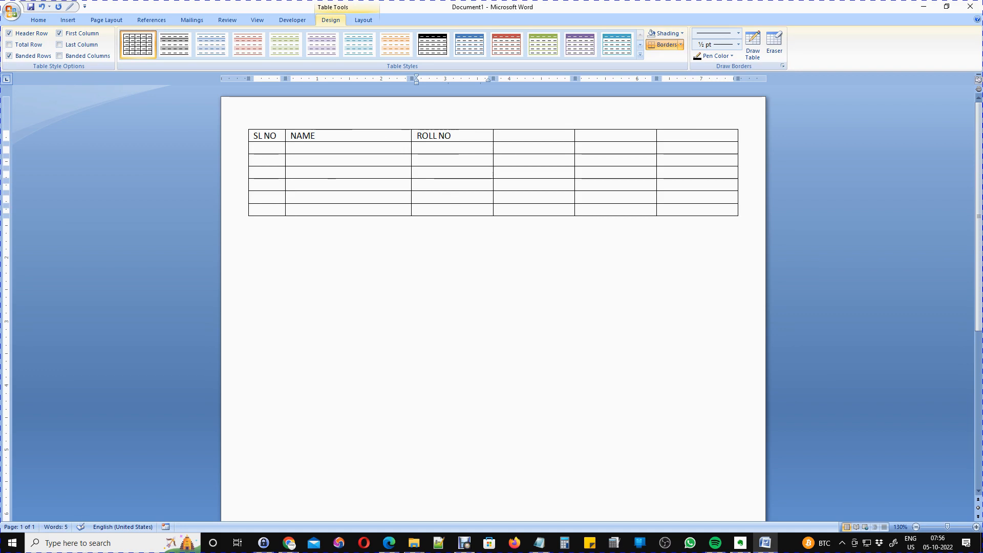
{"action": "key", "text": "BackSpace"}
{"action": "type", "text": "UMBER"}
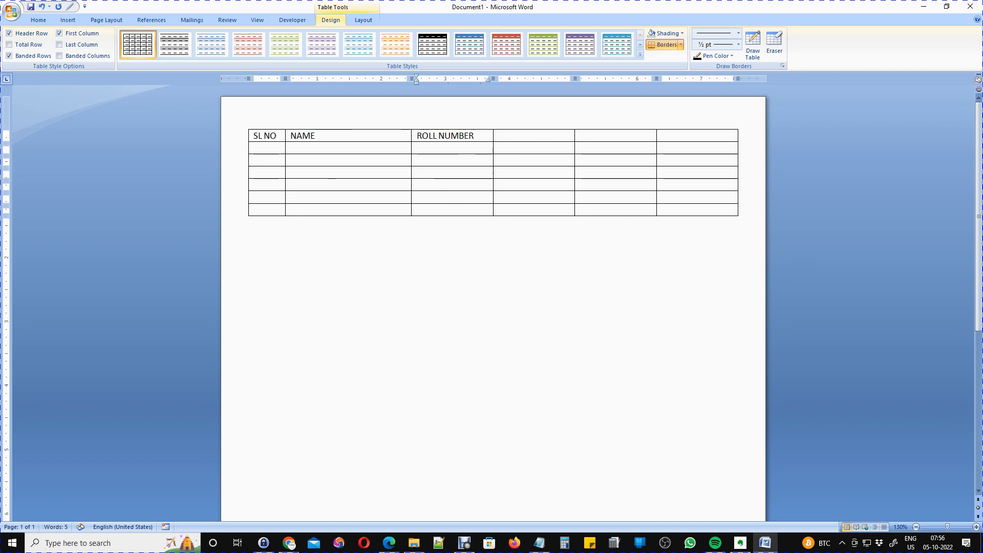
{"action": "key", "text": "BackSpace"}
{"action": "key", "text": "BackSpace"}
{"action": "key", "text": "BackSpace"}
{"action": "key", "text": "BackSpace"}
{"action": "key", "text": "BackSpace"}
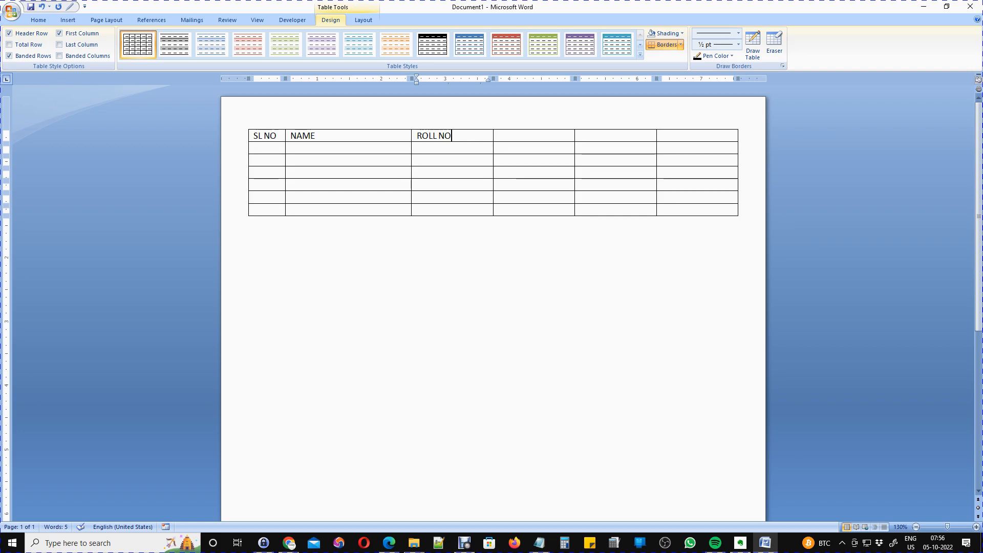
Step: Enter the heading MONTH in the fourth column of the table's first row
{"action": "key", "text": "Tab"}
{"action": "type", "text": "CLASS"}
{"action": "key", "text": "BackSpace"}
{"action": "key", "text": "BackSpace"}
{"action": "key", "text": "BackSpace"}
{"action": "key", "text": "BackSpace"}
{"action": "key", "text": "BackSpace"}
{"action": "type", "text": "MONTH"}
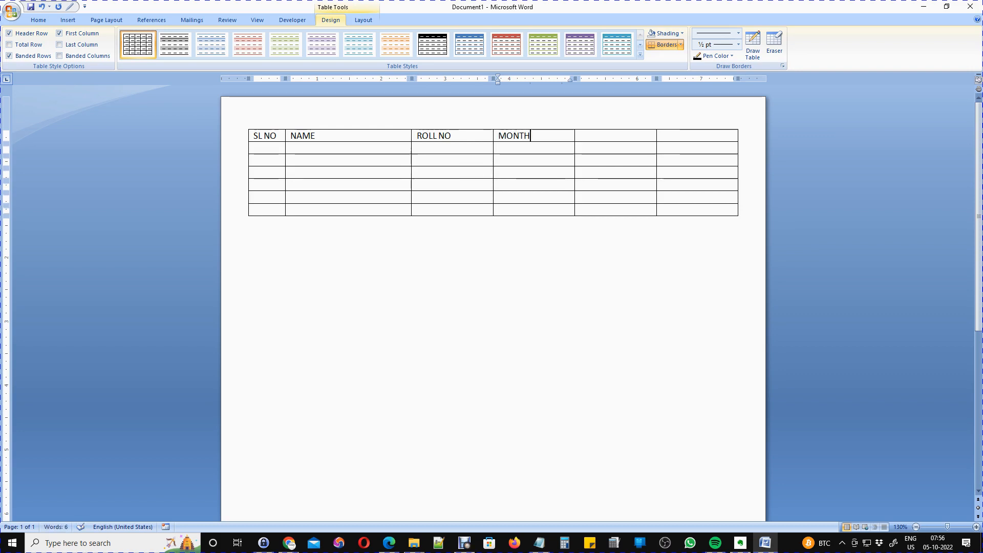
Step: Enter the headings FEE AMOUNT and REMARKS in the last two columns of the table's first row
{"action": "left_click", "coordinate": [589, 136]}
{"action": "type", "text": "FEE AMOUNT"}
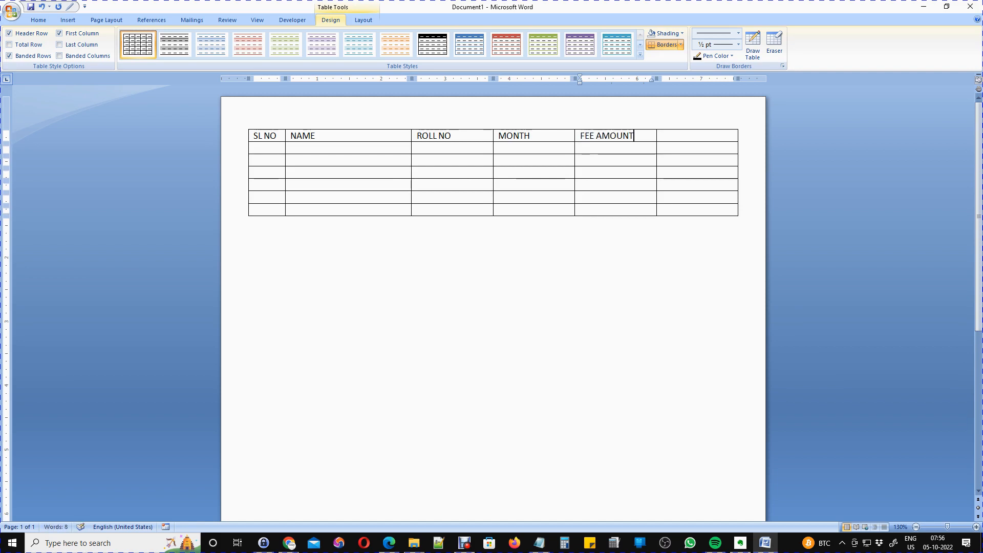
{"action": "key", "text": "Tab"}
{"action": "type", "text": "REMARKS"}
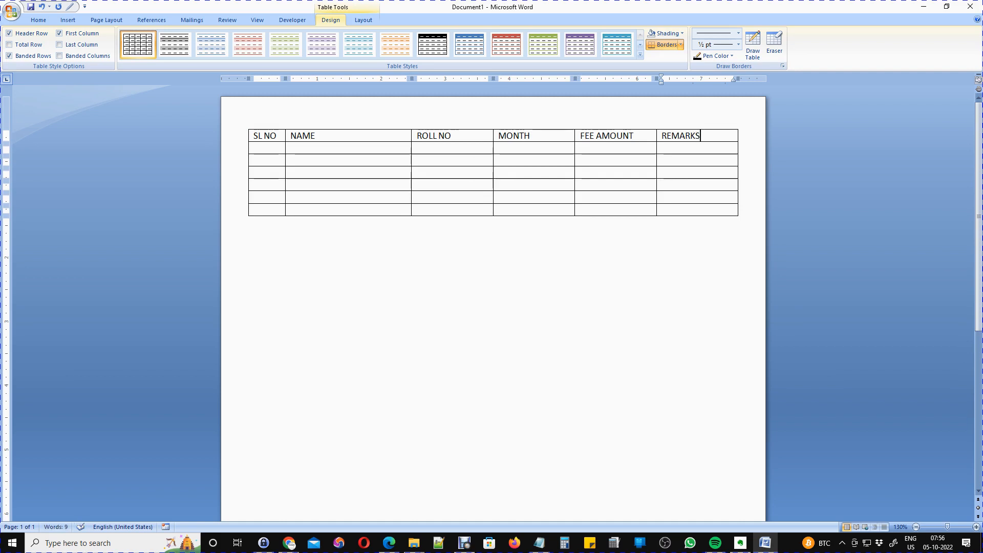
{"action": "left_click", "coordinate": [318, 136]}
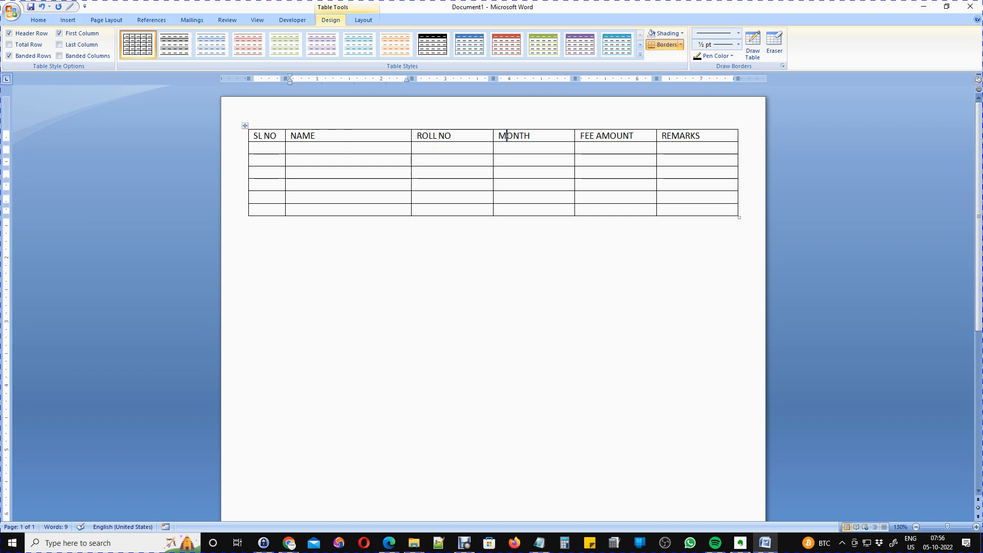
Step: Make all the headings in the table's first row bold
{"action": "left_click", "coordinate": [610, 136]}
{"action": "left_click", "coordinate": [249, 138]}
{"action": "left_click", "coordinate": [311, 135]}
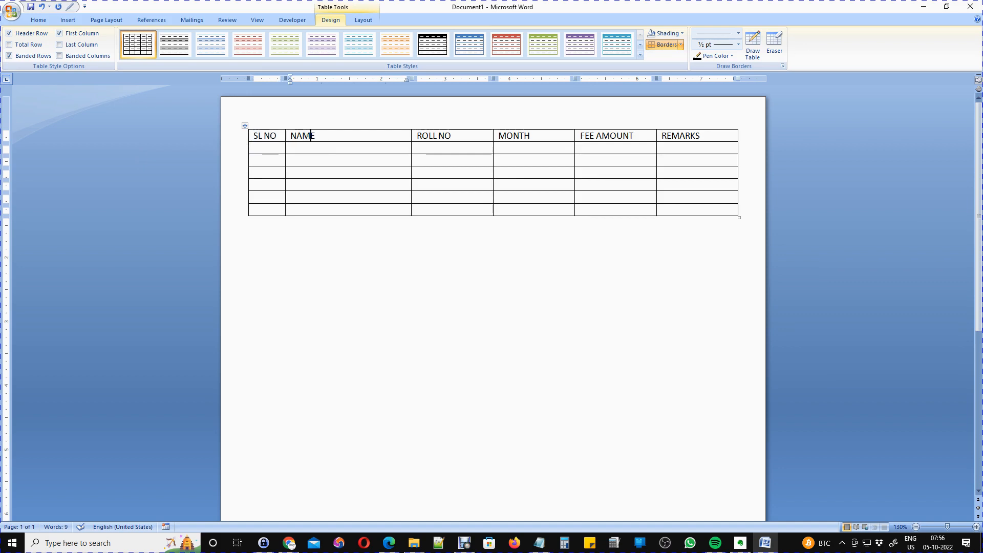
{"action": "left_click_drag", "start_coordinate": [251, 138], "coordinate": [709, 144]}
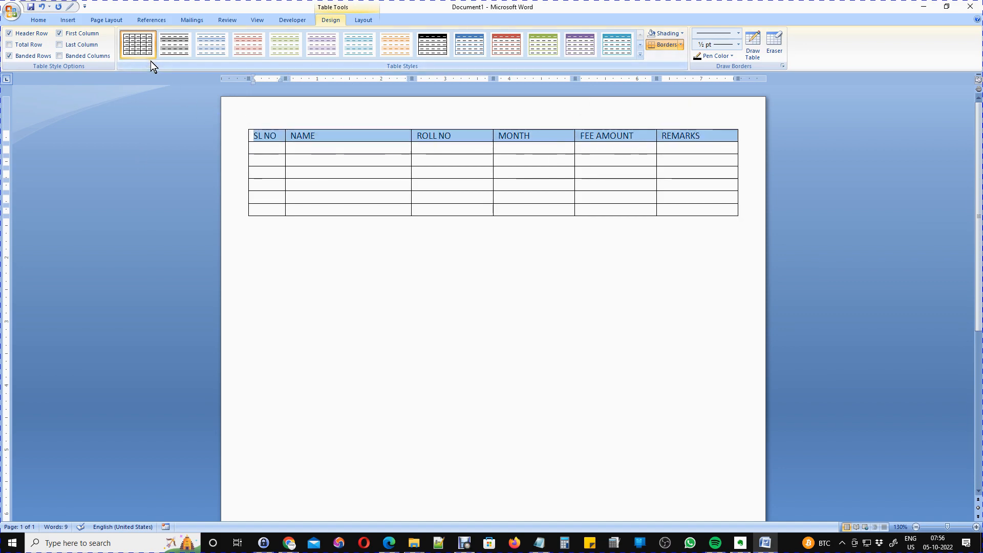
{"action": "left_click", "coordinate": [33, 20]}
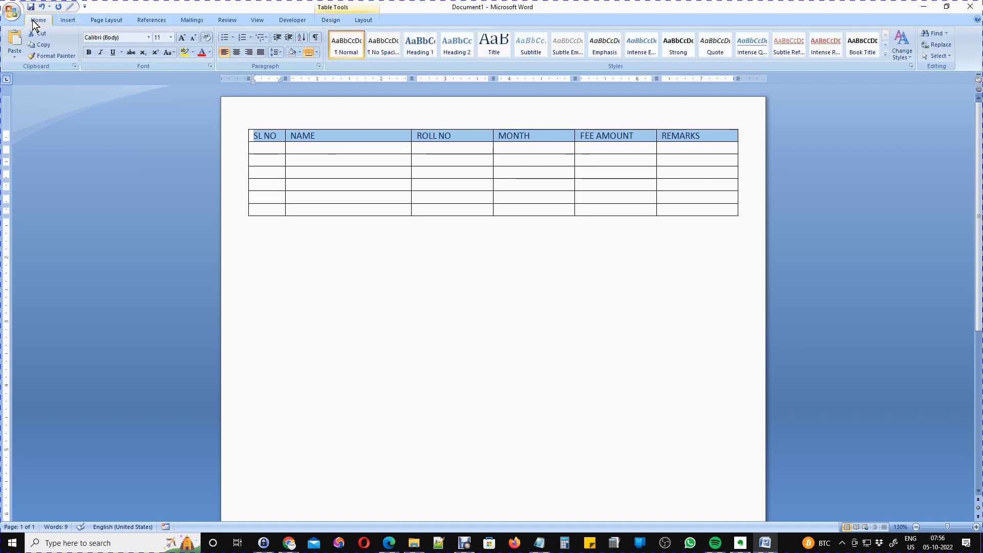
{"action": "left_click", "coordinate": [89, 52]}
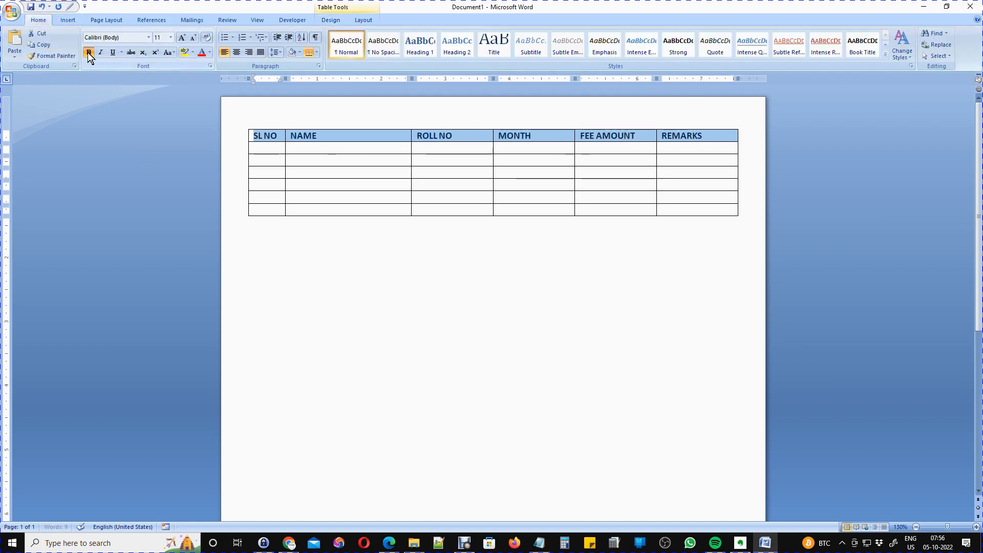
{"action": "left_click", "coordinate": [290, 148]}
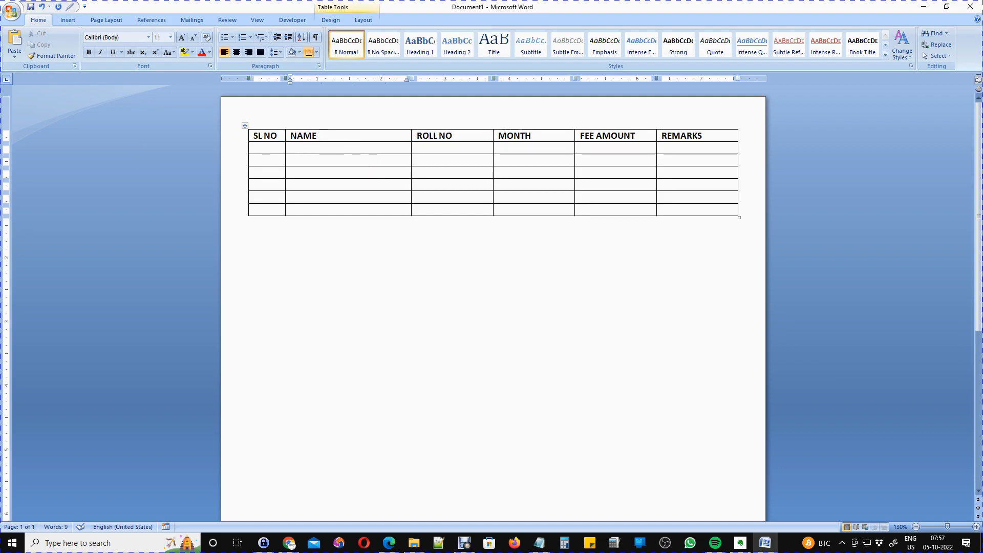
{"action": "type", "text": "RAMESH"}
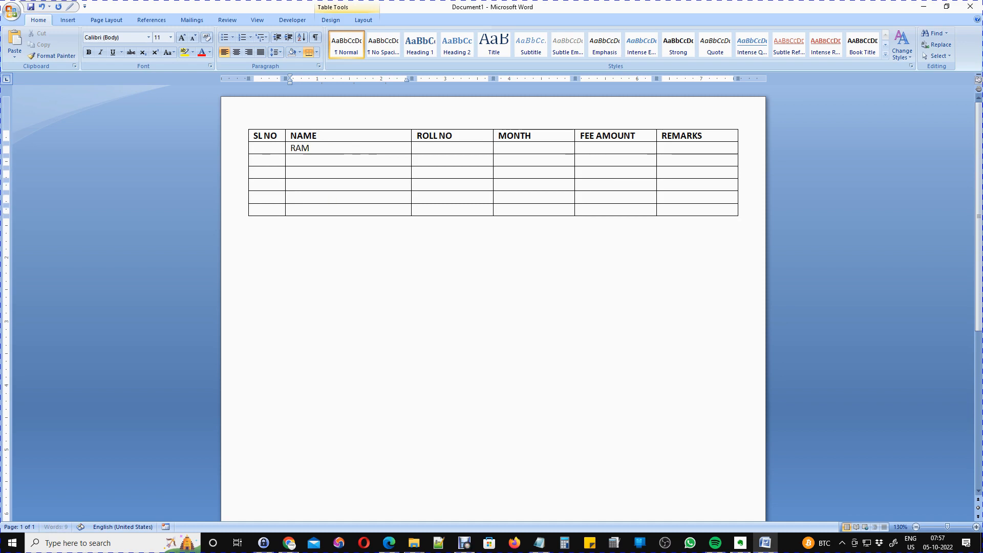
{"action": "key", "text": "BackSpace"}
{"action": "key", "text": "BackSpace"}
{"action": "key", "text": "BackSpace"}
{"action": "key", "text": "BackSpace"}
{"action": "key", "text": "BackSpace"}
{"action": "key", "text": "BackSpace"}
{"action": "left_click", "coordinate": [171, 54]}
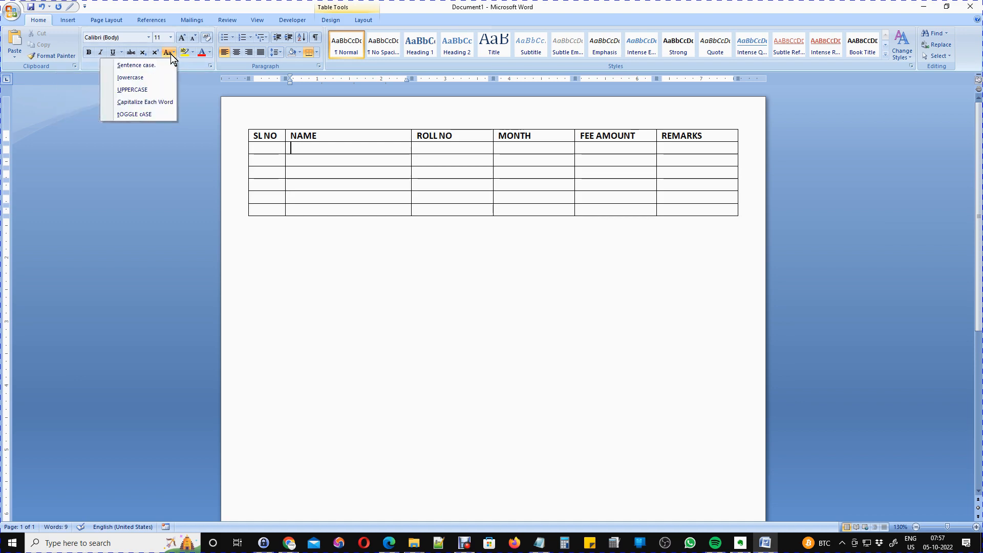
{"action": "left_click", "coordinate": [146, 77]}
{"action": "left_click", "coordinate": [308, 148]}
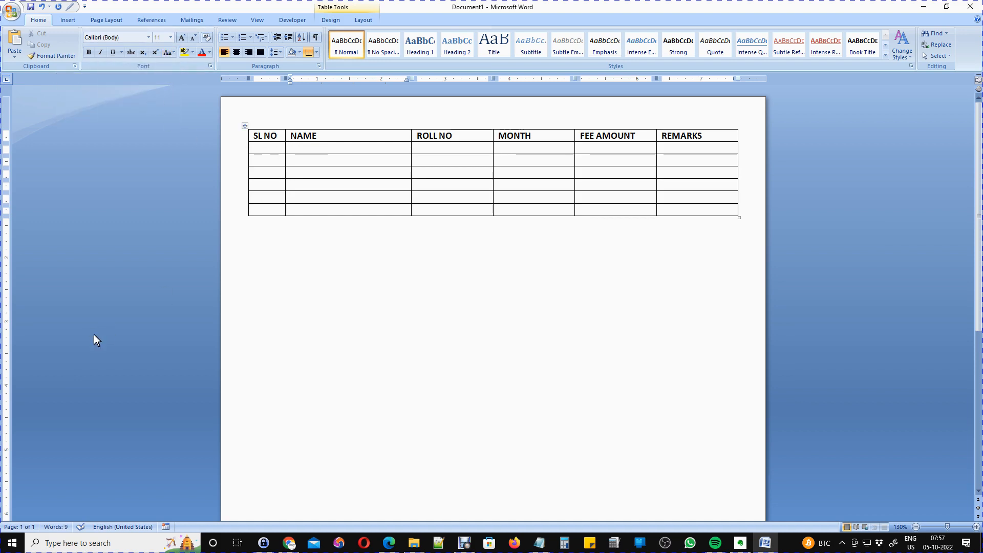
{"action": "type", "text": "RAM"}
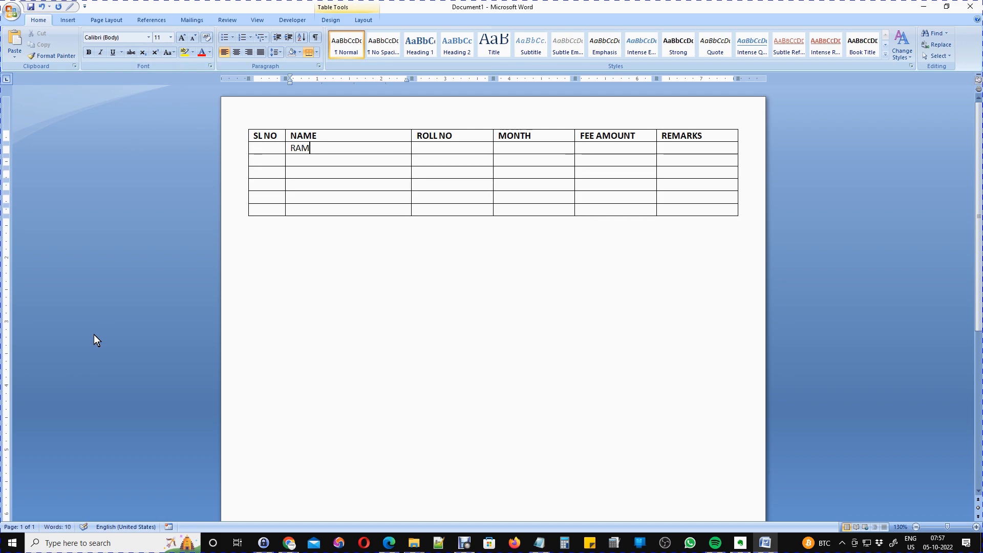
{"action": "key", "text": "BackSpace"}
{"action": "key", "text": "BackSpace"}
{"action": "key", "text": "BackSpace"}
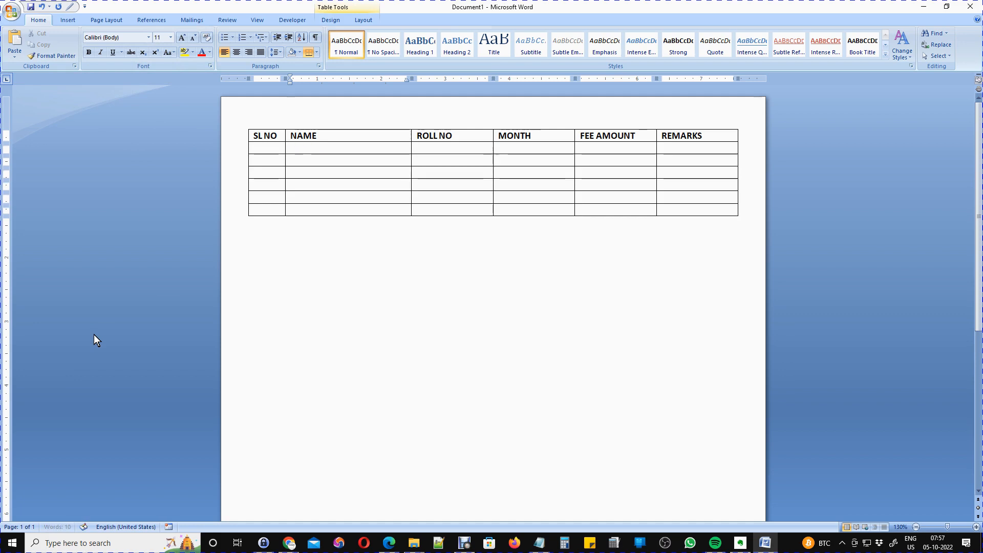
Step: Enter the first student's full name in the NAME column of the second row, capitalizing both words
{"action": "type", "text": "ramesh"}
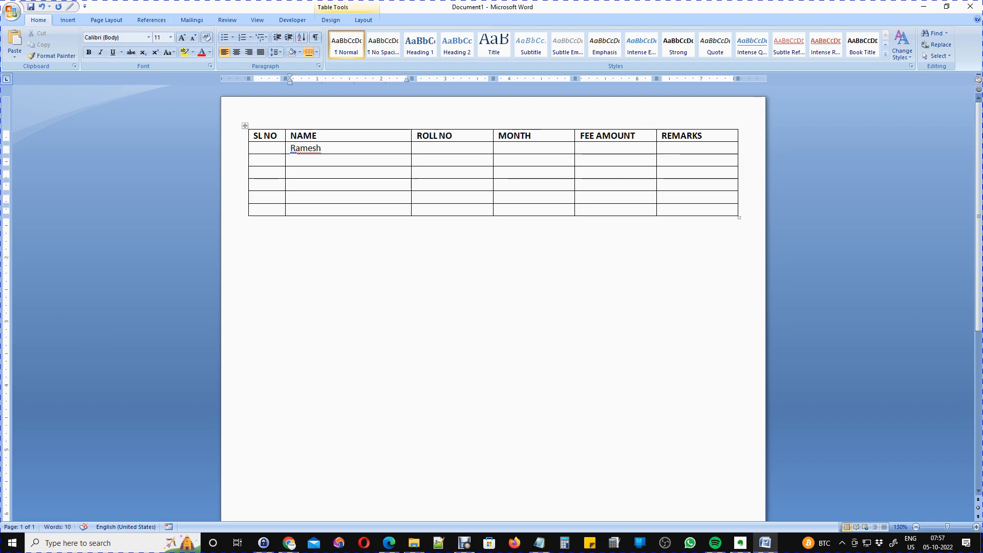
{"action": "type", "text": "kumar"}
{"action": "left_click", "coordinate": [327, 148]}
{"action": "key", "text": "BackSpace"}
{"action": "type", "text": "Kumar"}
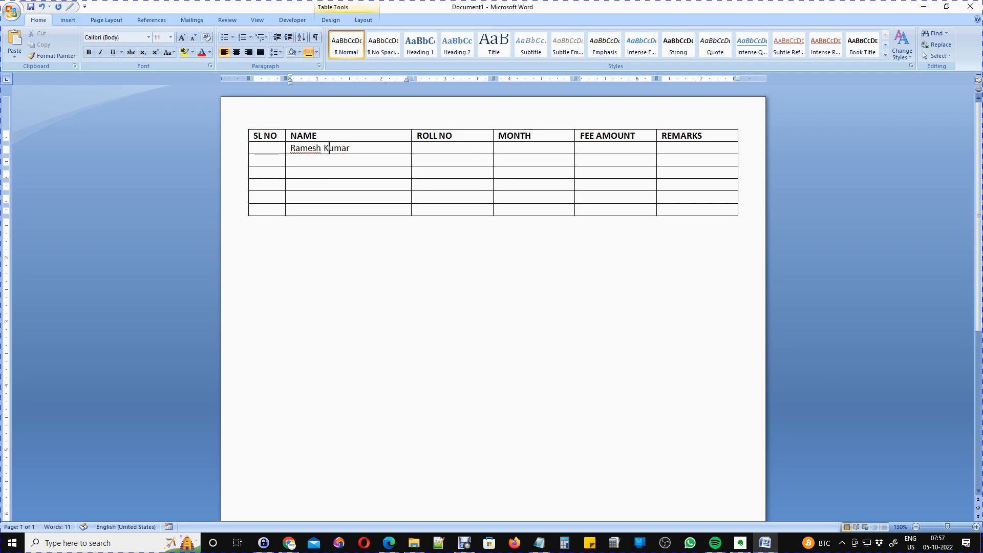
Step: Enter roll number 5 and the month August in the first student's row
{"action": "left_click", "coordinate": [436, 147]}
{"action": "type", "text": "5"}
{"action": "left_click", "coordinate": [528, 147]}
{"action": "type", "text": "a"}
{"action": "key", "text": "BackSpace"}
{"action": "type", "text": "A"}
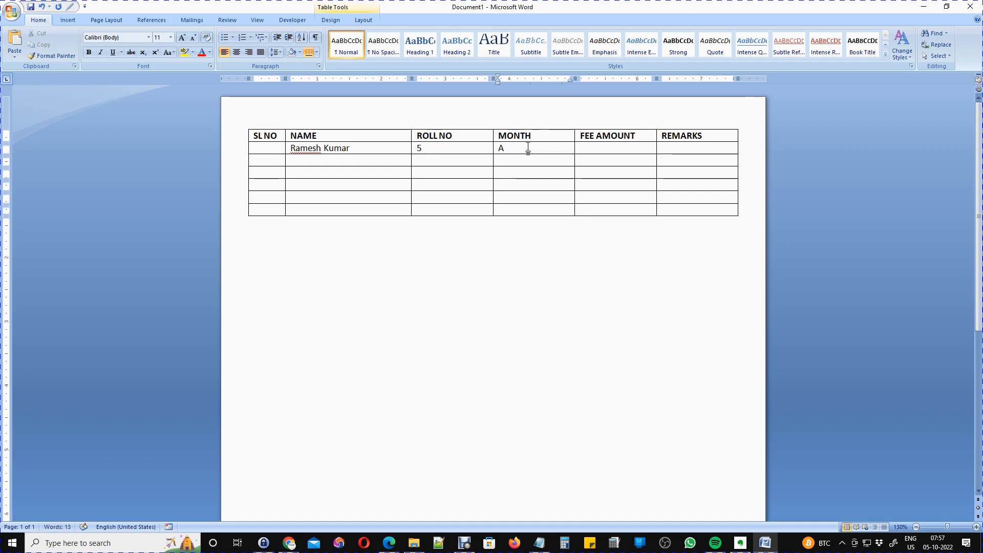
{"action": "type", "text": "ugust"}
Step: Enter 400 as the fee amount in the first student's row
{"action": "key", "text": "Tab"}
{"action": "type", "text": "400"}
{"action": "key", "text": "Tab"}
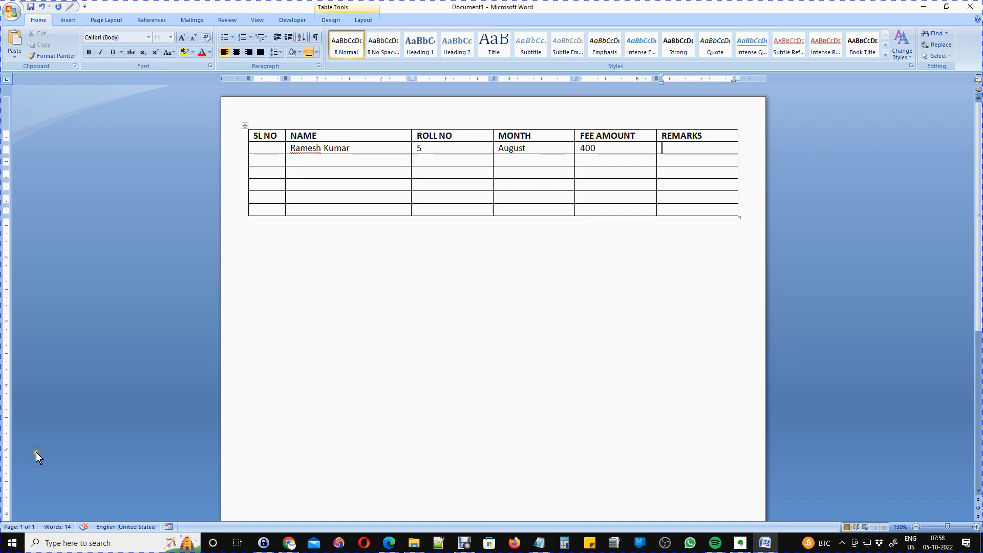
Step: Enter serial numbers 1 and 2 in the SL NO column for the first two rows below the headings
{"action": "left_click", "coordinate": [258, 150]}
{"action": "type", "text": "1"}
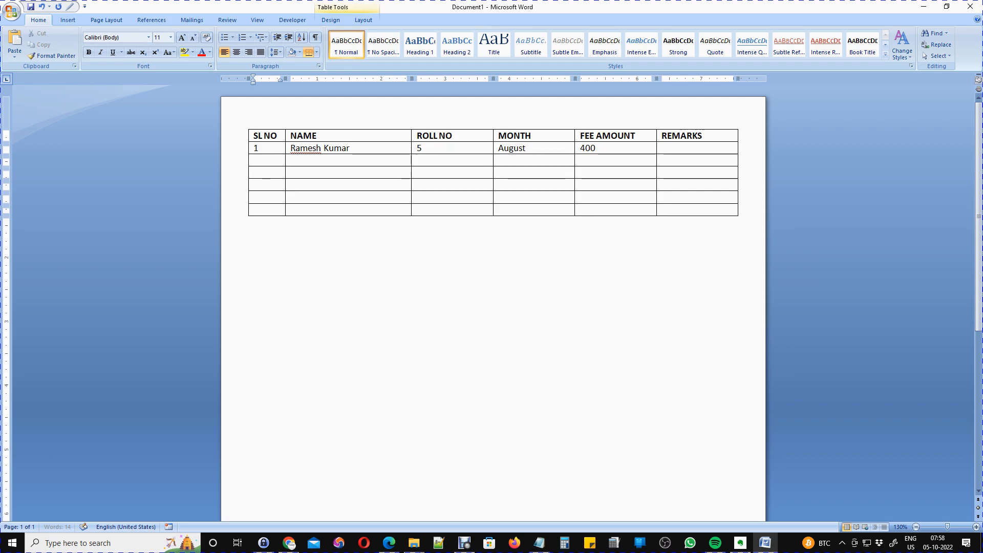
{"action": "left_click", "coordinate": [266, 161]}
{"action": "type", "text": "2"}
{"action": "key", "text": "Tab"}
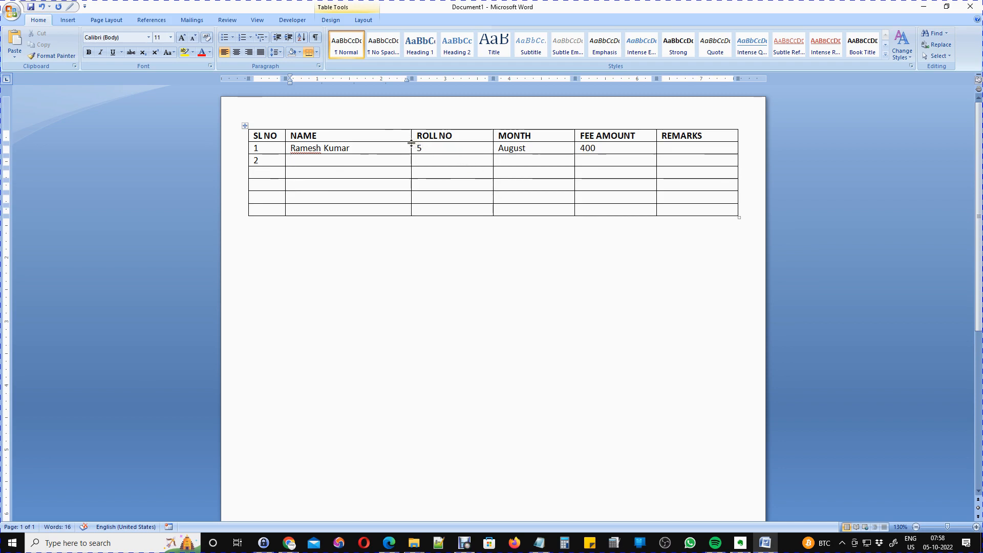
Step: Widen the NAME column at the expense of ROLL NO, and narrow the FEE AMOUNT column to fit its heading
{"action": "left_click_drag", "start_coordinate": [410, 140], "coordinate": [433, 148]}
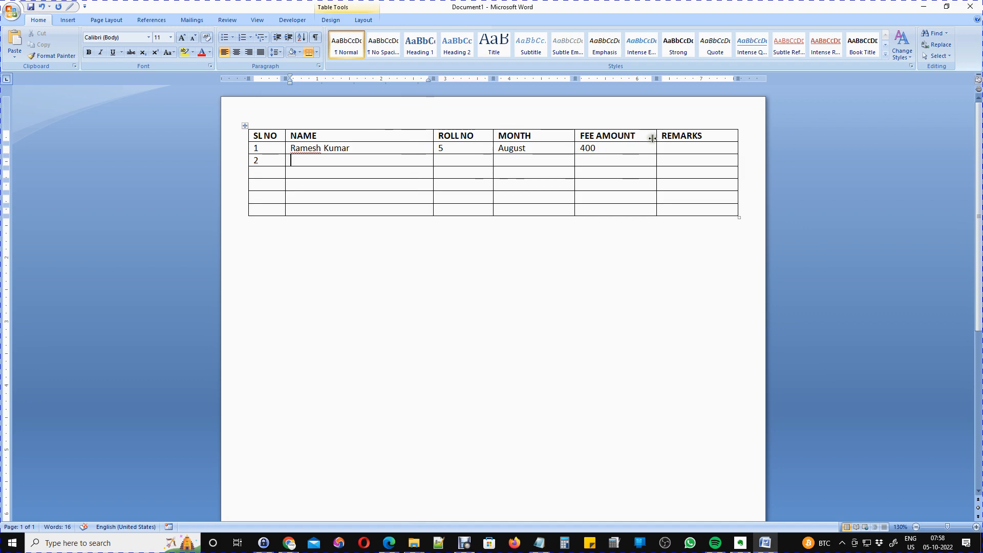
{"action": "left_click_drag", "start_coordinate": [655, 142], "coordinate": [641, 143]}
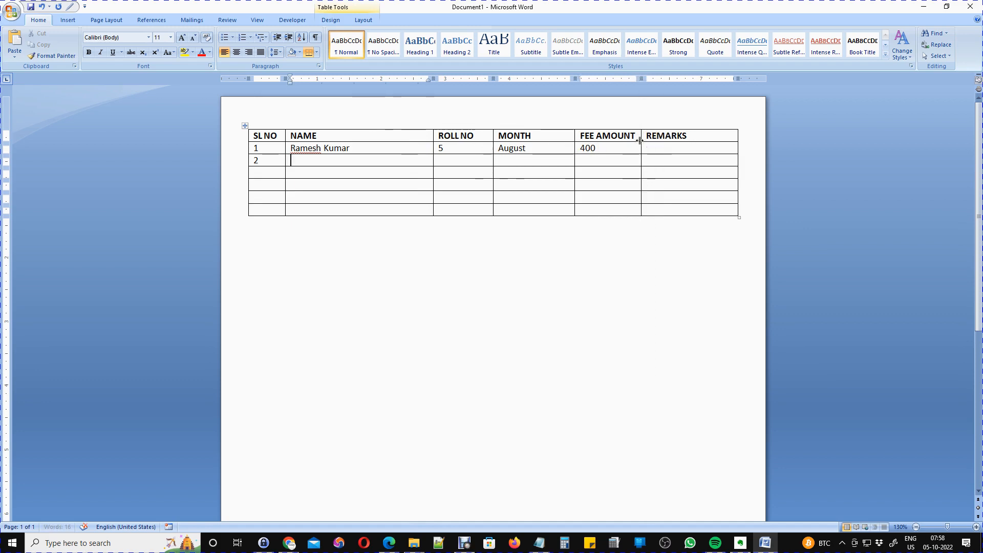
{"action": "key", "text": "Tab"}
Step: Insert a new row below the table's last row
{"action": "left_click", "coordinate": [313, 209]}
{"action": "right_click", "coordinate": [313, 209]}
{"action": "mouse_move", "coordinate": [252, 253]}
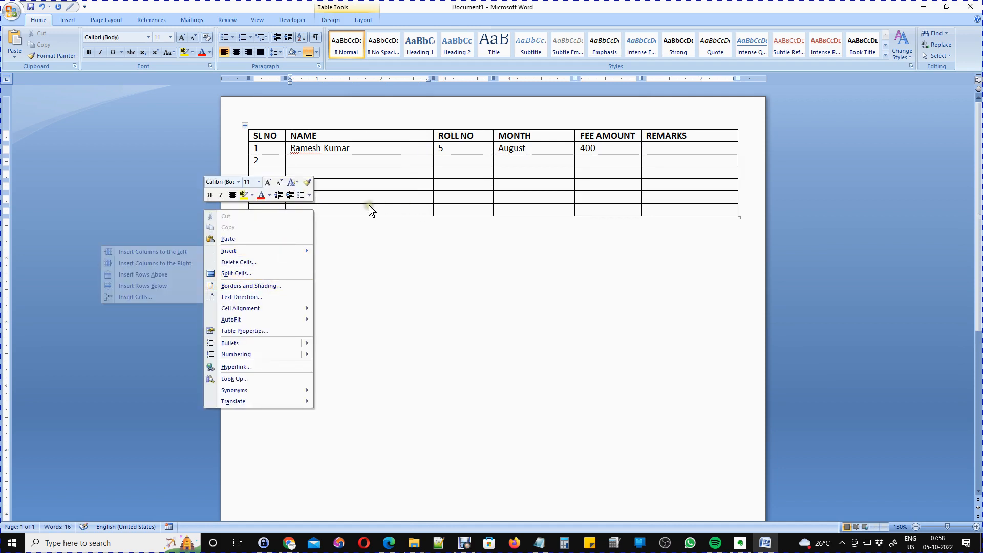
{"action": "left_click", "coordinate": [337, 207]}
{"action": "left_click", "coordinate": [333, 207]}
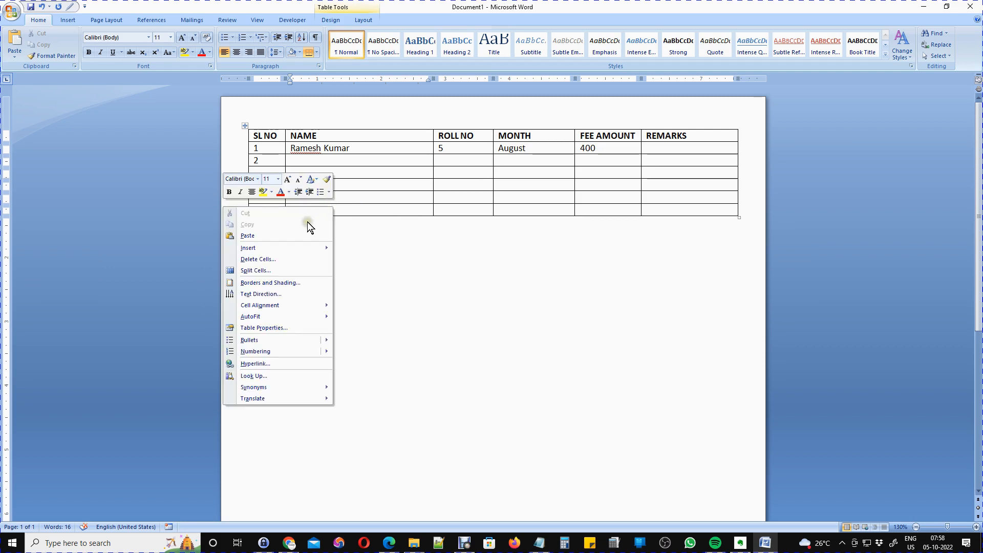
{"action": "mouse_move", "coordinate": [286, 247]}
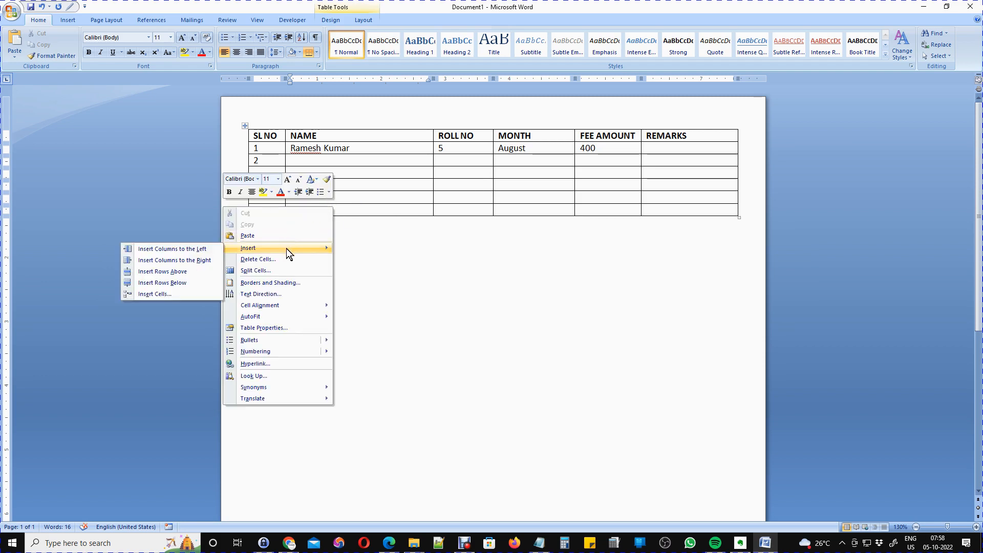
{"action": "left_click", "coordinate": [177, 282]}
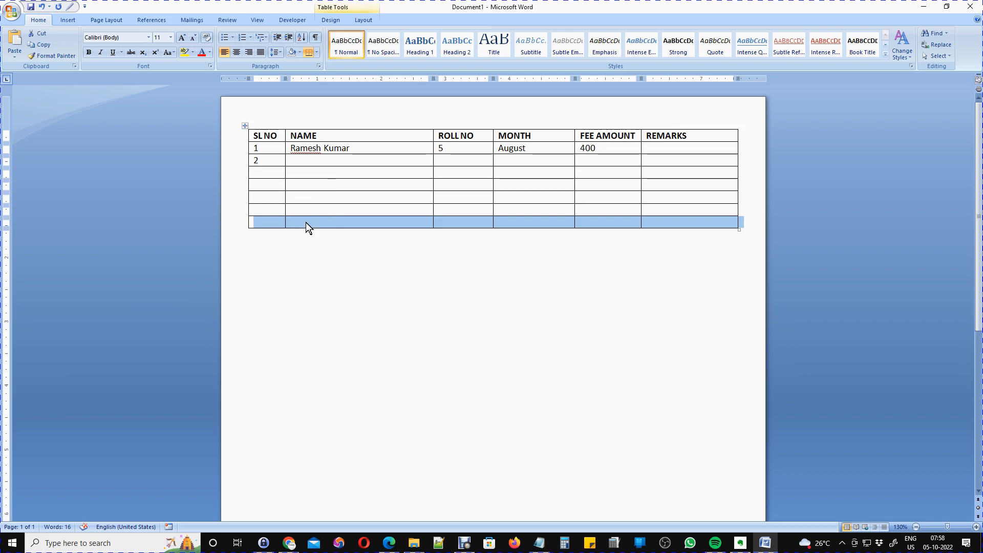
Step: Repeat the row insertion to add five more rows at the end of the table
{"action": "left_click", "coordinate": [302, 223]}
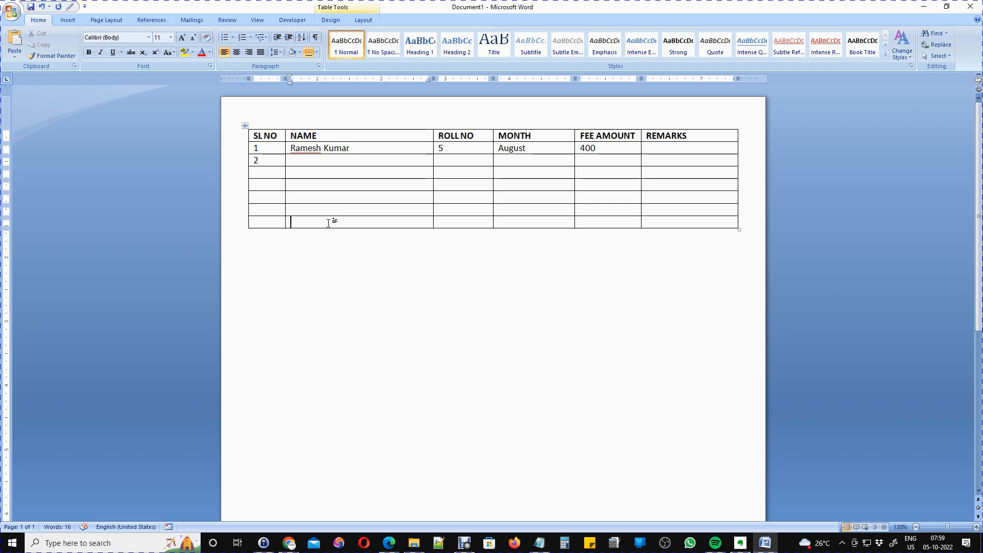
{"action": "key", "text": "F4"}
{"action": "key", "text": "F4"}
{"action": "key", "text": "F4"}
{"action": "key", "text": "F4"}
{"action": "key", "text": "F4"}
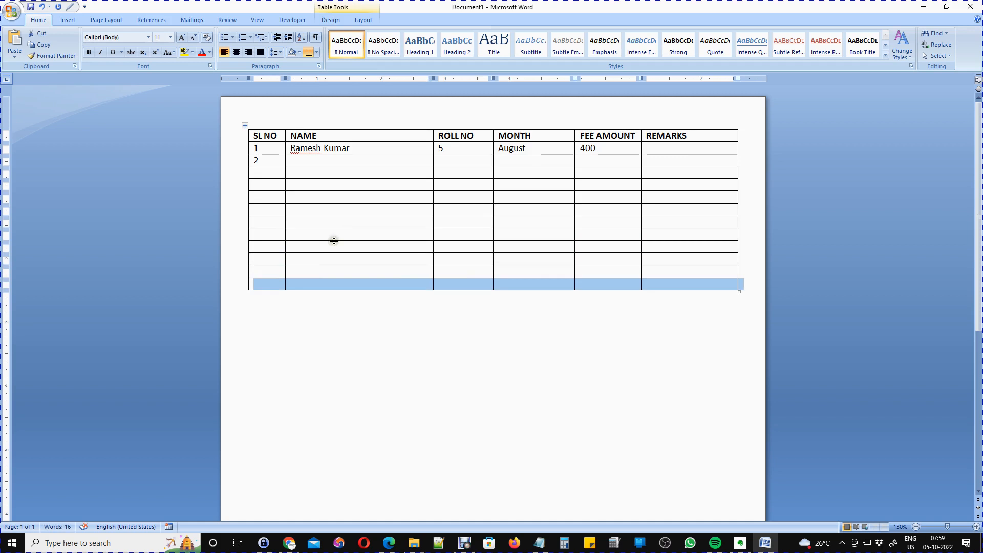
{"action": "left_click", "coordinate": [354, 261]}
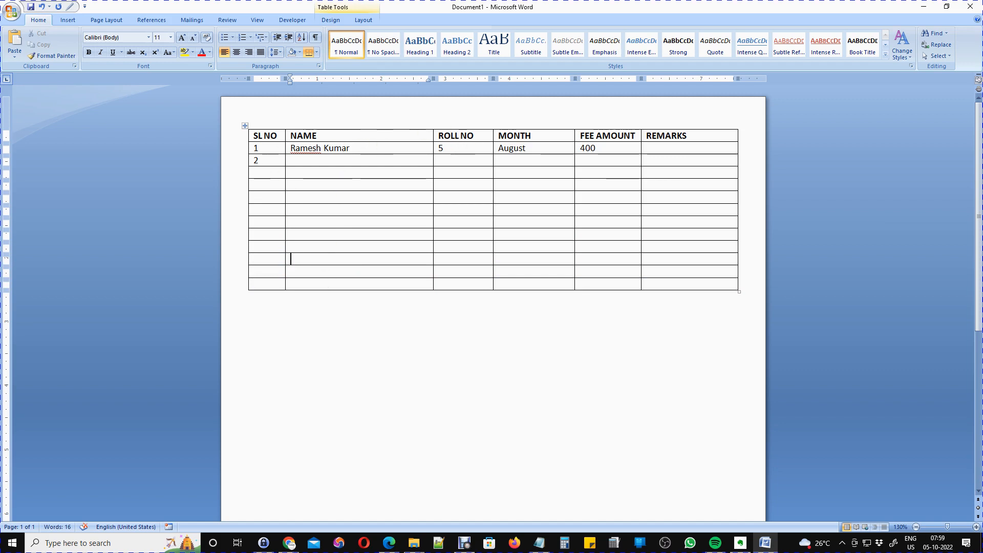
Step: Insert a second table with 4 columns and 10 rows in the empty space below the fee table
{"action": "scroll", "coordinate": [617, 194], "scroll_direction": "down", "scroll_amount": 3}
{"action": "left_click", "coordinate": [324, 282]}
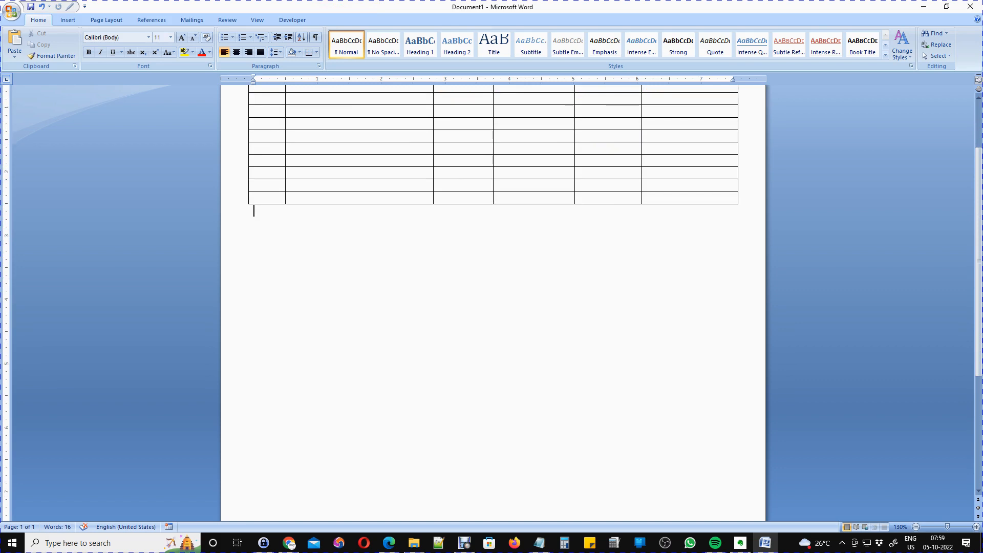
{"action": "left_click", "coordinate": [68, 19]}
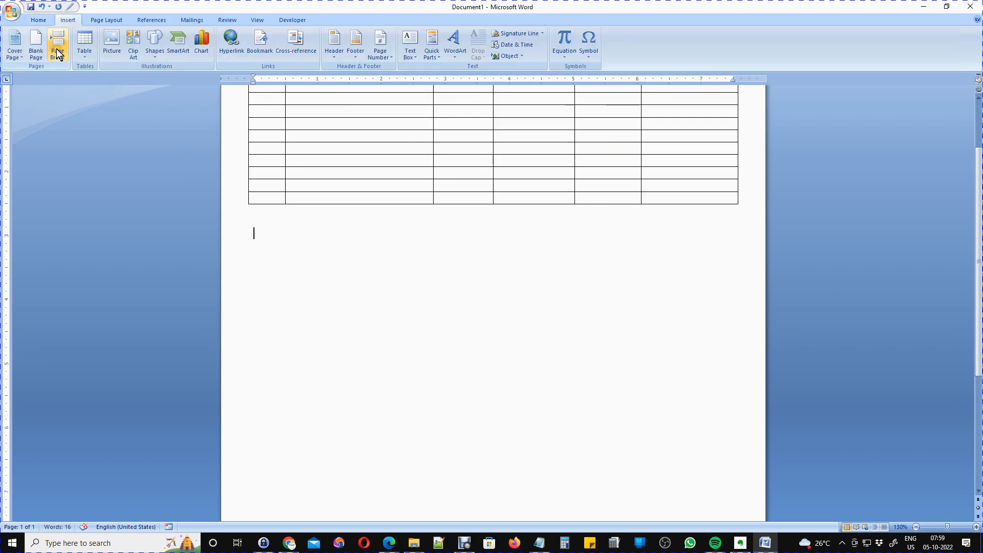
{"action": "left_click", "coordinate": [85, 50]}
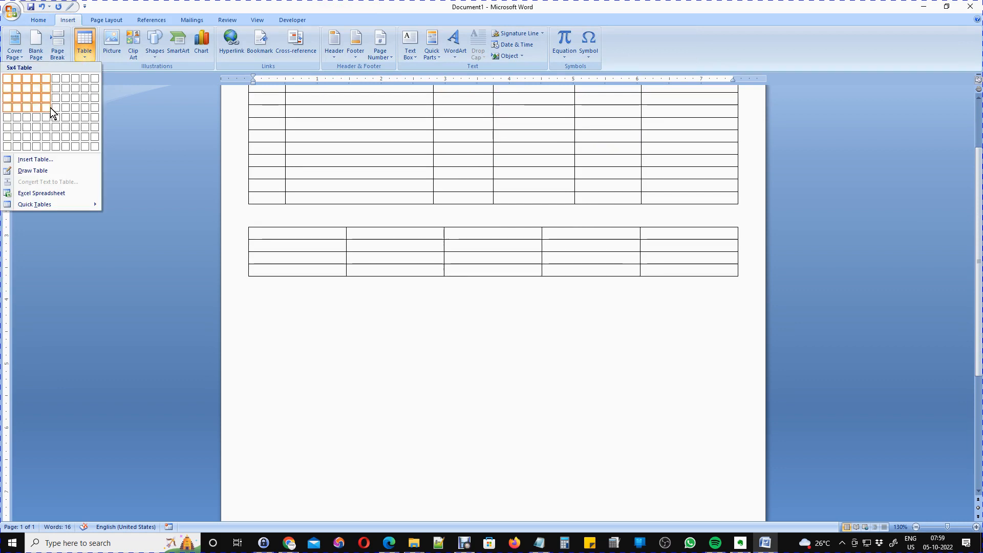
{"action": "left_click", "coordinate": [35, 158]}
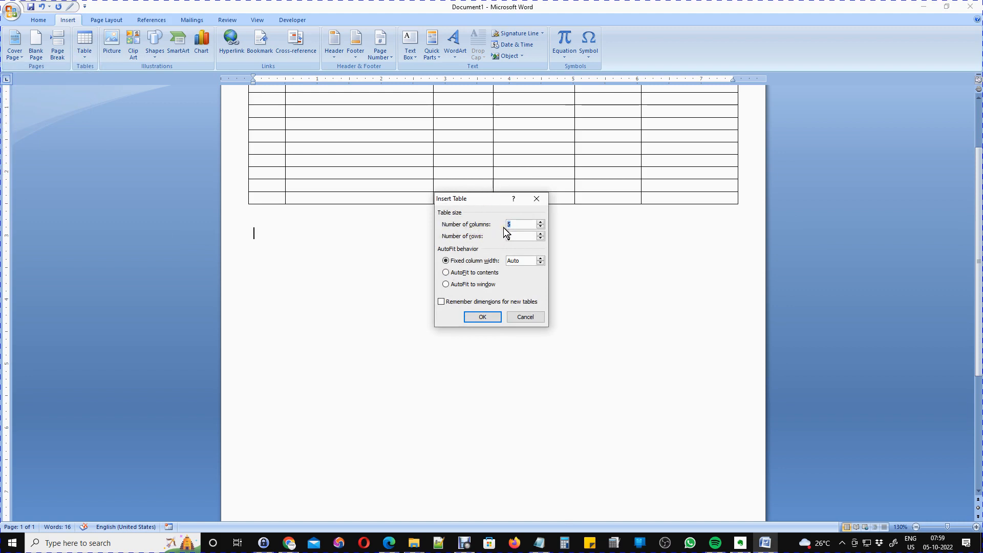
{"action": "left_click", "coordinate": [513, 236]}
{"action": "key", "text": "BackSpace"}
{"action": "type", "text": "10"}
{"action": "left_click", "coordinate": [481, 317]}
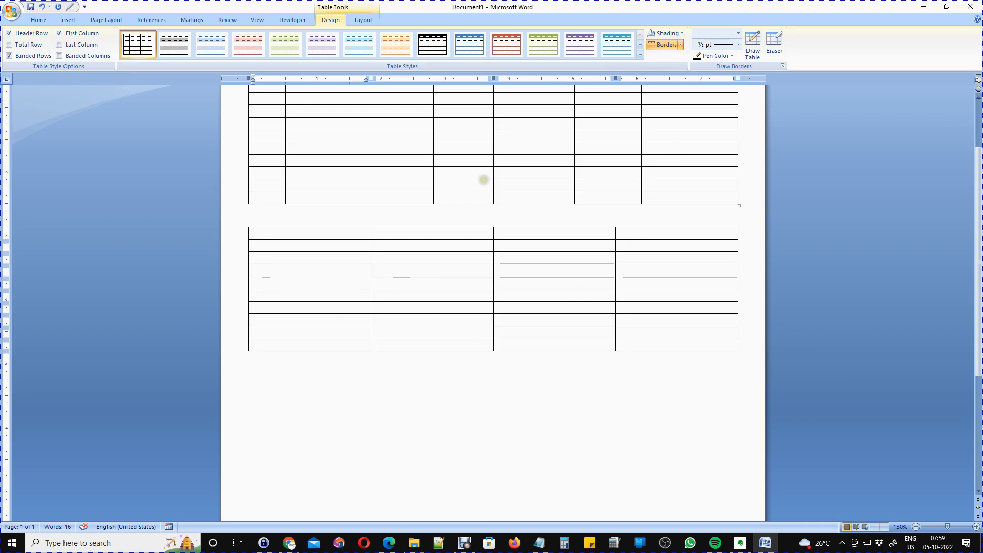
Step: Apply the orange built-in grid style with shaded banded rows to the second table
{"action": "left_click", "coordinate": [640, 54]}
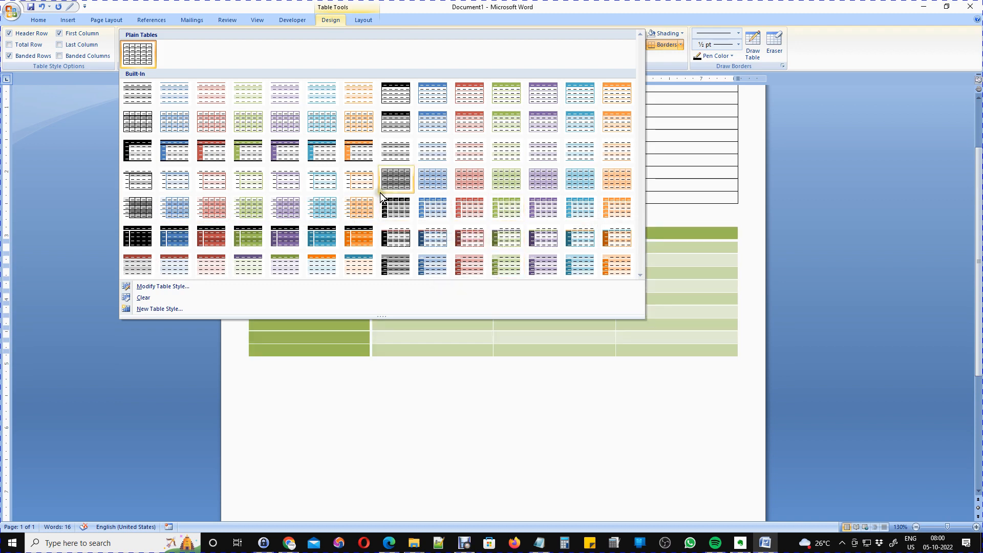
{"action": "left_click", "coordinate": [358, 124]}
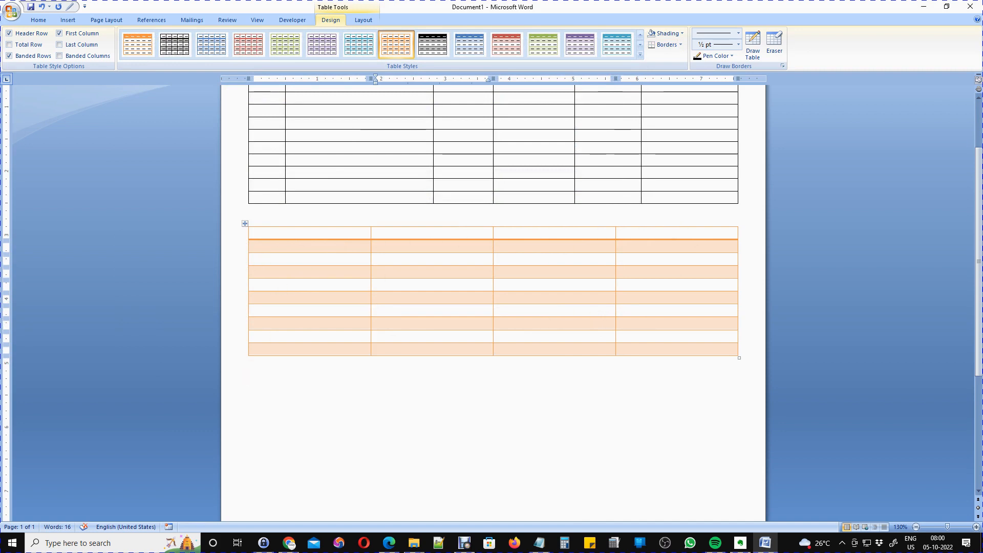
{"action": "left_click", "coordinate": [569, 272]}
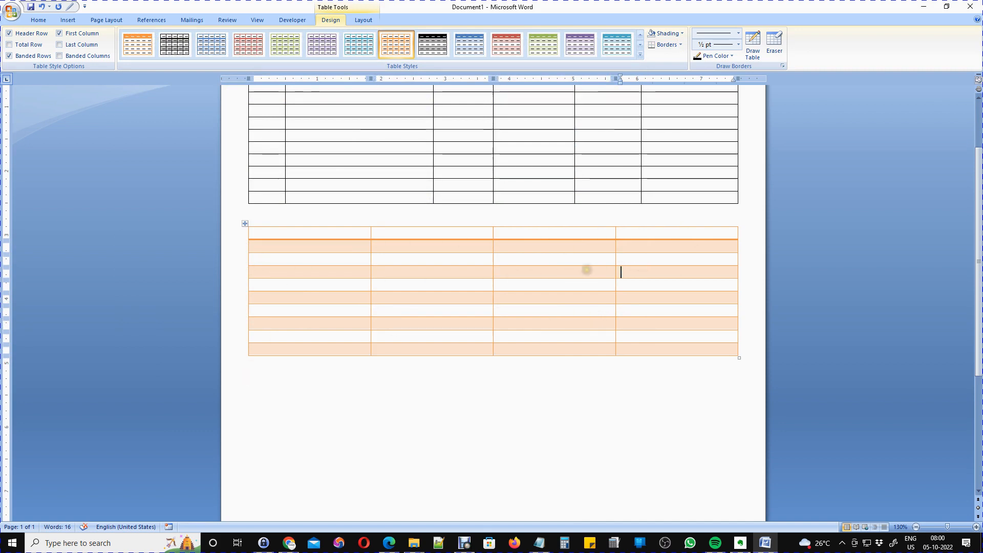
{"action": "left_click", "coordinate": [405, 270]}
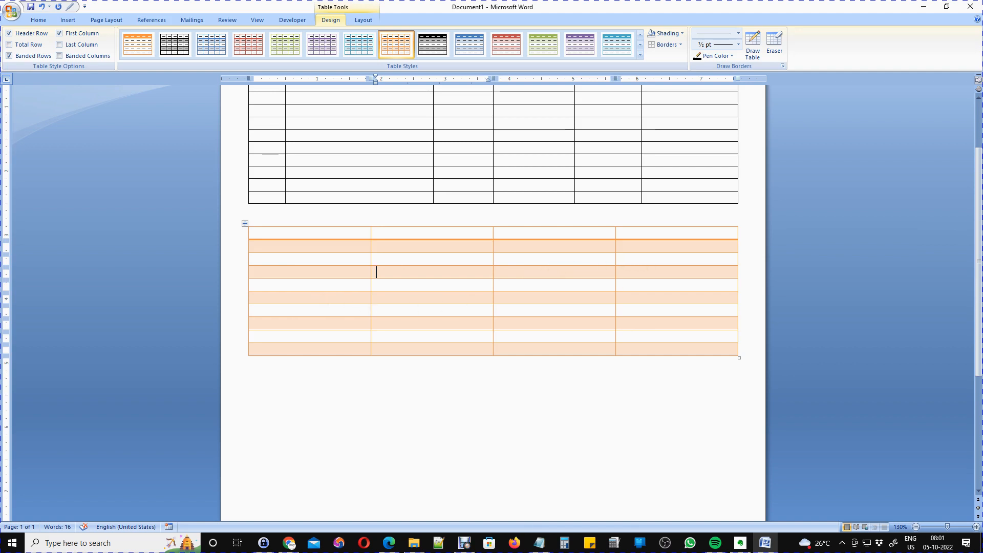
{"action": "left_click", "coordinate": [289, 236]}
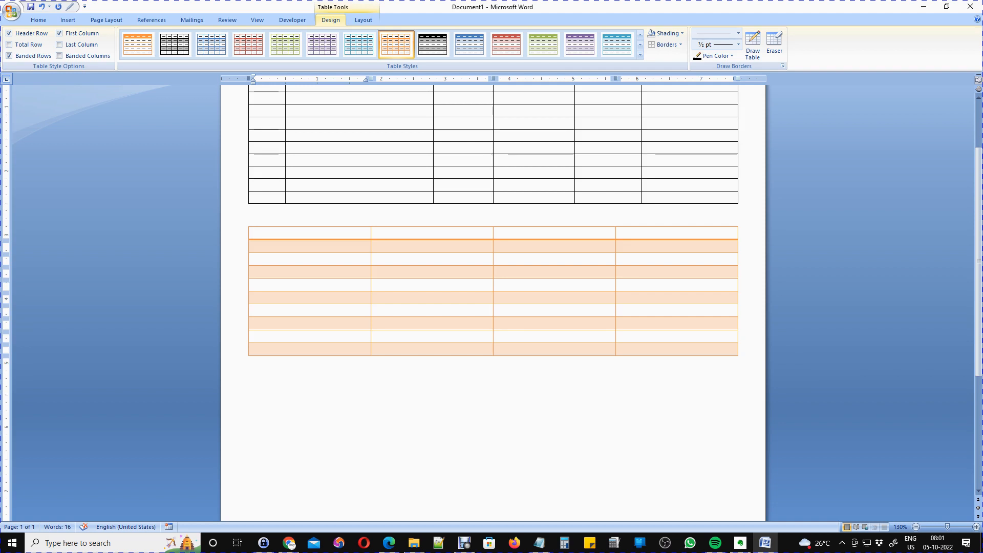
Step: Enter the headings Name, Class, Team and year across the first row of the orange table
{"action": "type", "text": "Name\tclass"}
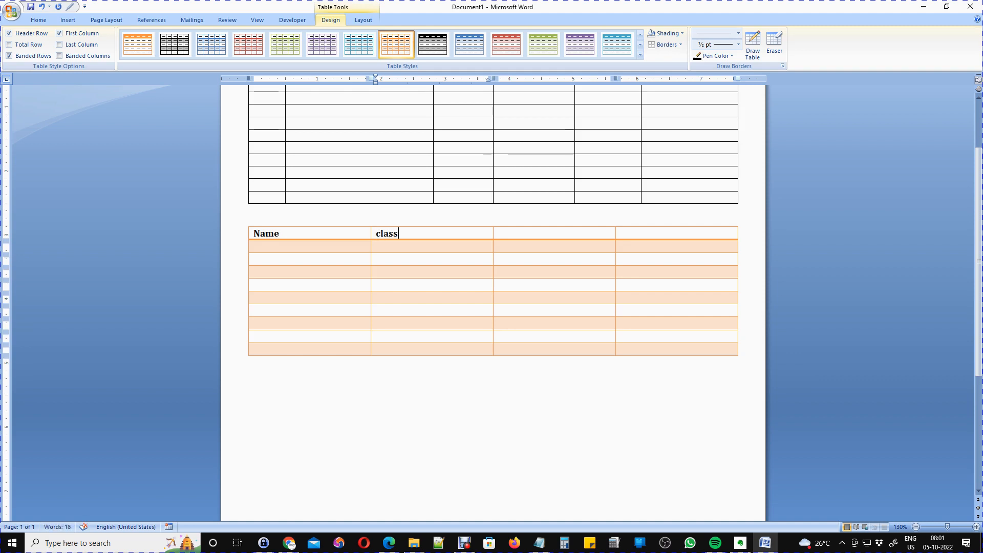
{"action": "key", "text": "Tab"}
{"action": "type", "text": "team"}
{"action": "key", "text": "Tab"}
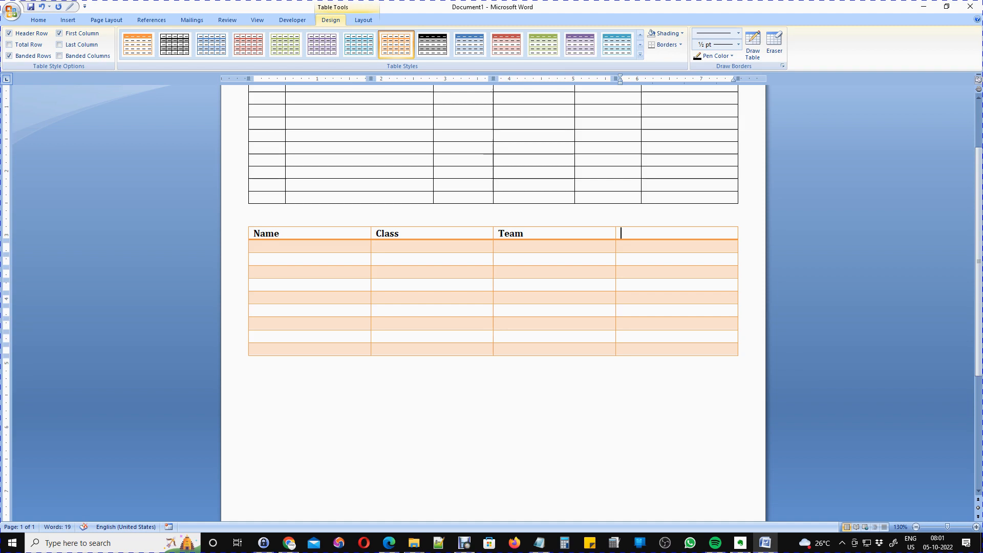
{"action": "type", "text": "rema"}
{"action": "key", "text": "BackSpace"}
{"action": "key", "text": "BackSpace"}
{"action": "key", "text": "BackSpace"}
{"action": "key", "text": "BackSpace"}
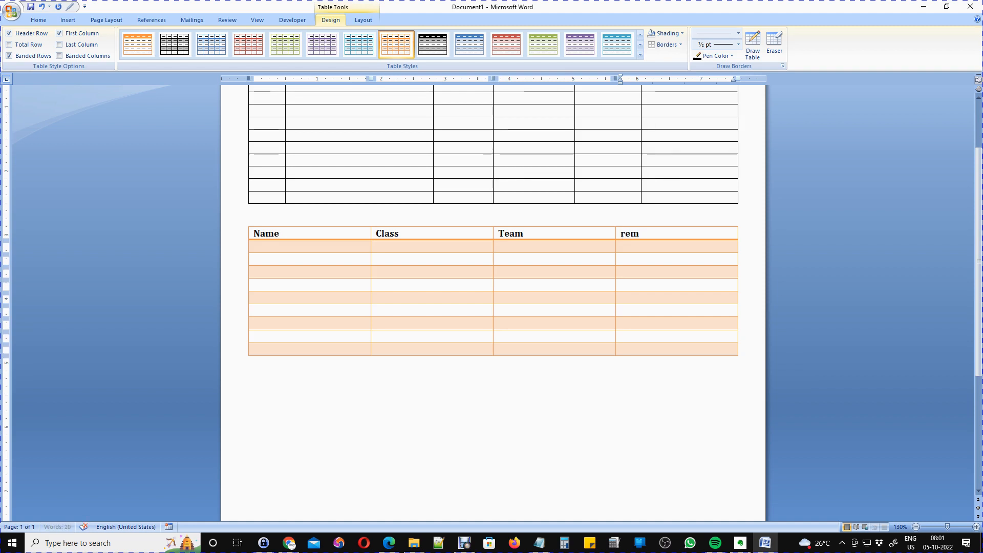
{"action": "type", "text": "year"}
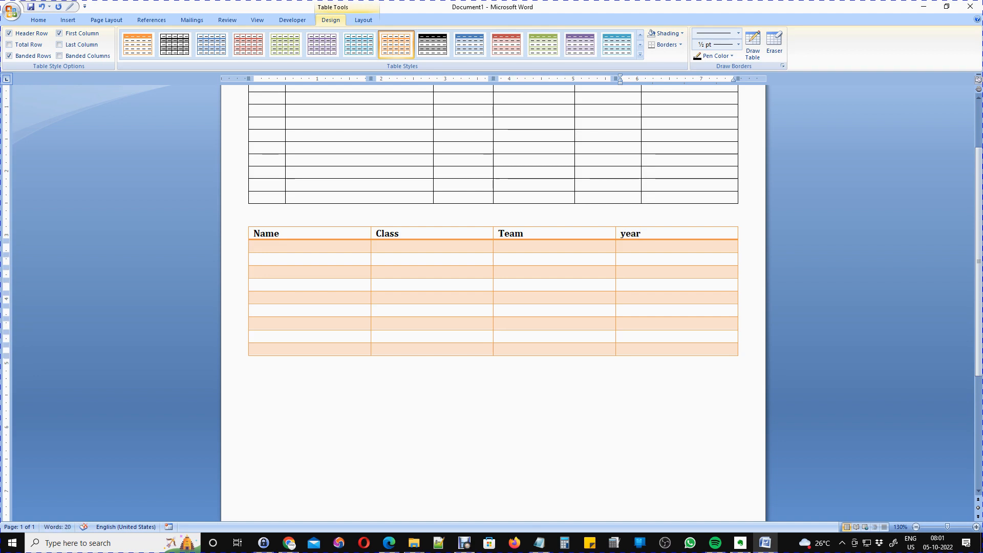
Step: Fill the first record under the orange table's headings with the student's full name, class 9, team Smart1 and year 2022
{"action": "left_click", "coordinate": [296, 246]}
{"action": "type", "text": "Mohan"}
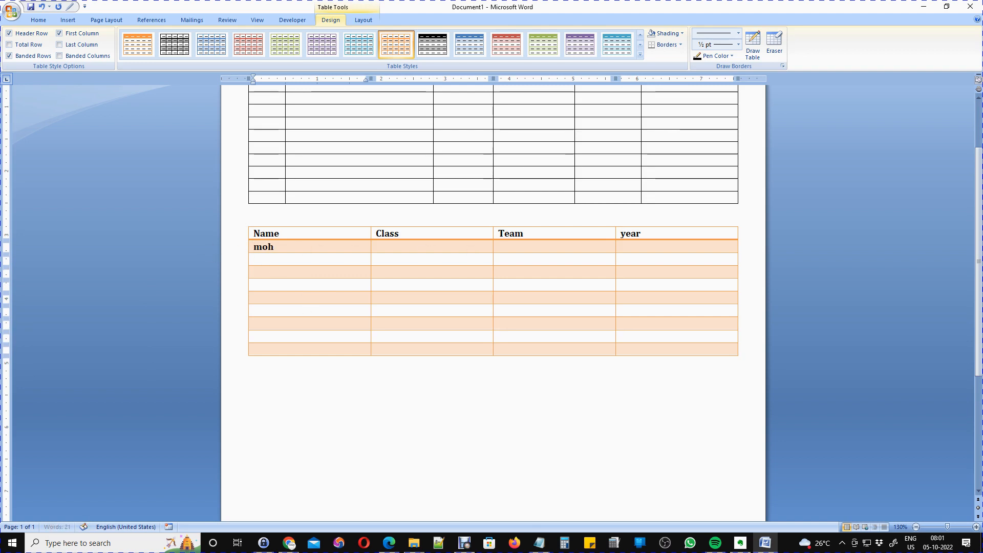
{"action": "type", "text": " kumar"}
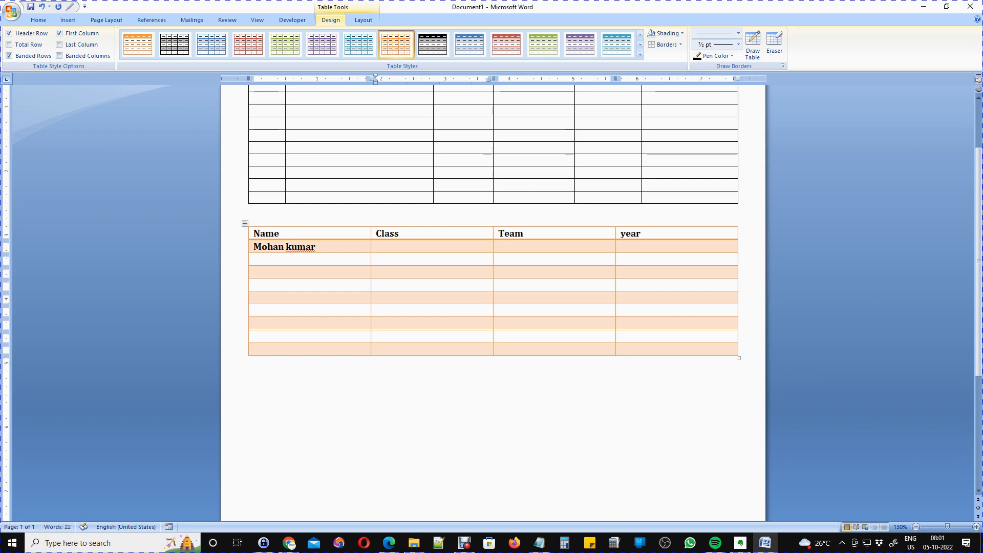
{"action": "key", "text": "Tab"}
{"action": "type", "text": "9"}
{"action": "key", "text": "Tab"}
{"action": "type", "text": "sma"}
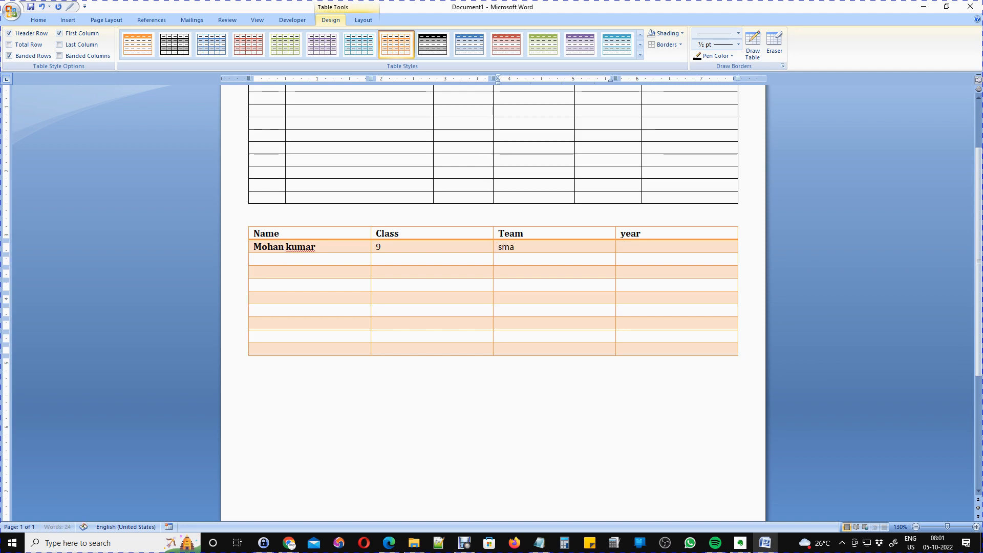
{"action": "type", "text": "rt1"}
{"action": "key", "text": "Tab"}
{"action": "type", "text": "20"}
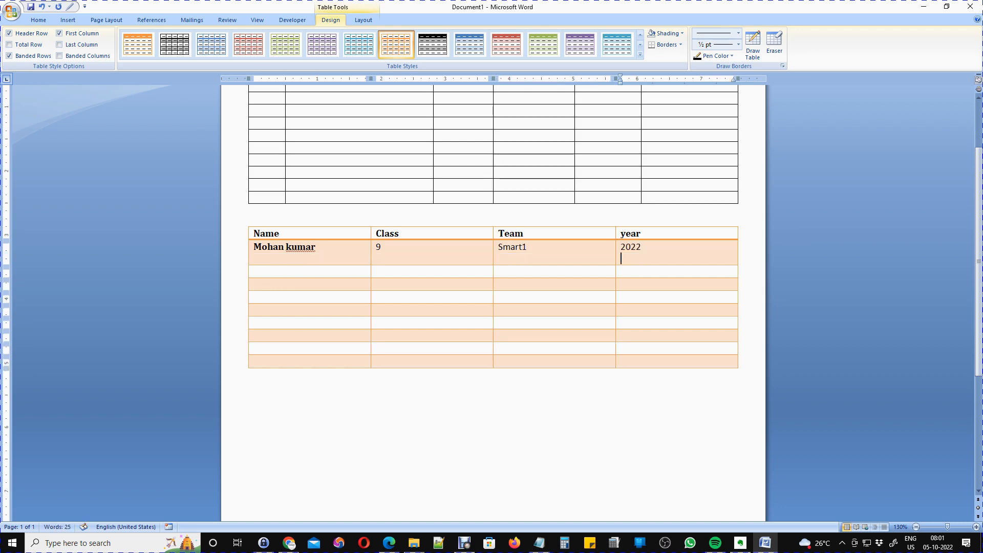
{"action": "key", "text": "BackSpace"}
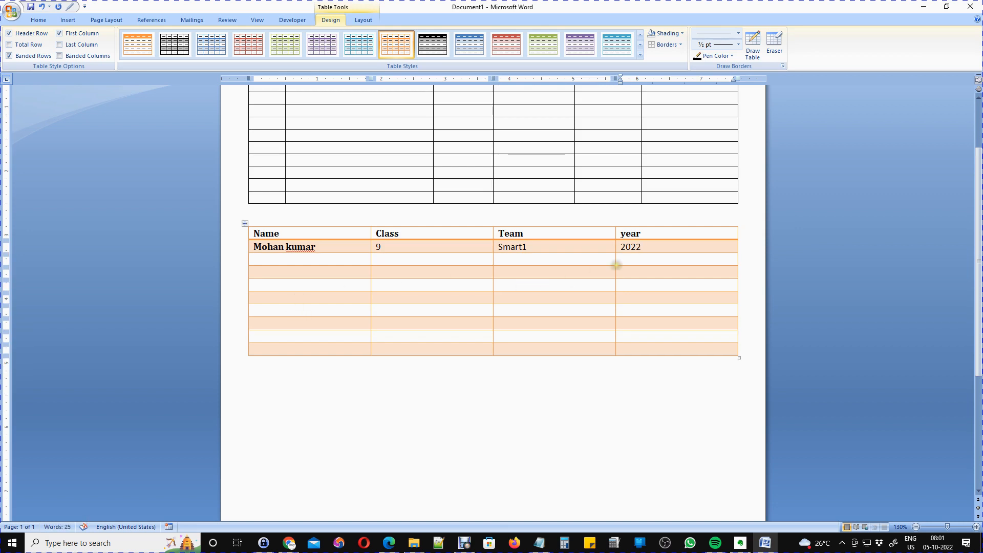
{"action": "key", "text": "Return"}
{"action": "key", "text": "Return"}
{"action": "key", "text": "Return"}
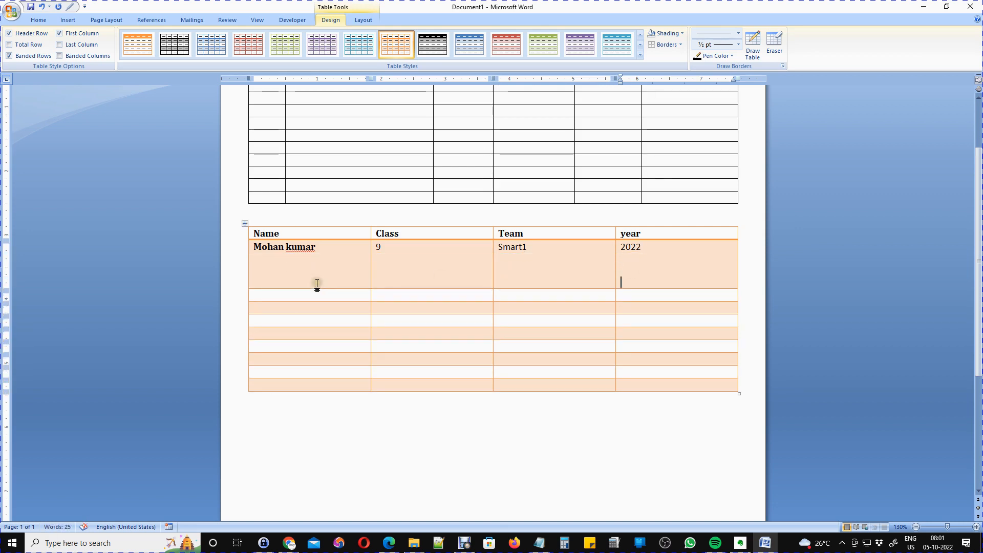
{"action": "key", "text": "BackSpace"}
{"action": "key", "text": "BackSpace"}
{"action": "key", "text": "BackSpace"}
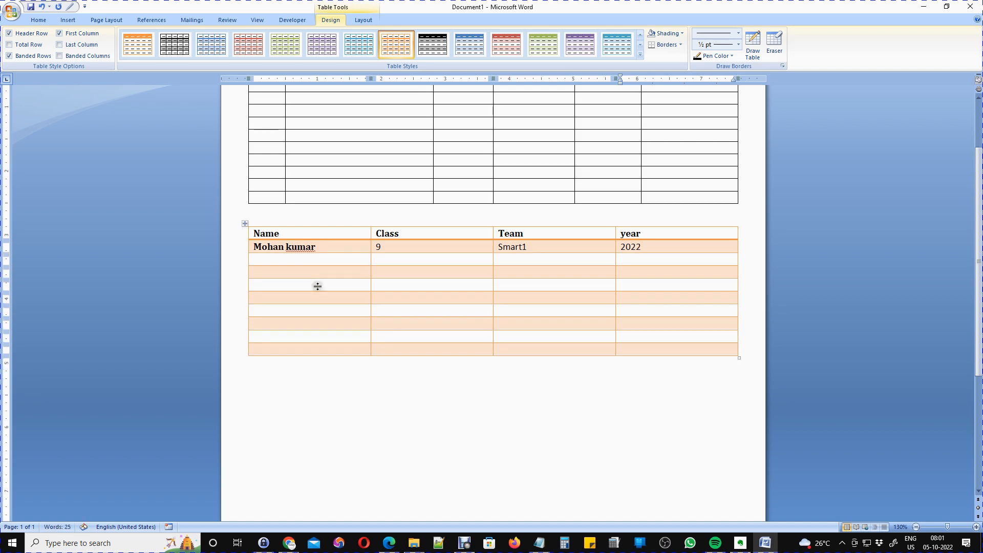
Step: Move the cursor to the Name cell of the empty row below the first student record
{"action": "key", "text": "Tab"}
{"action": "scroll", "coordinate": [333, 311], "scroll_direction": "up", "scroll_amount": 3}
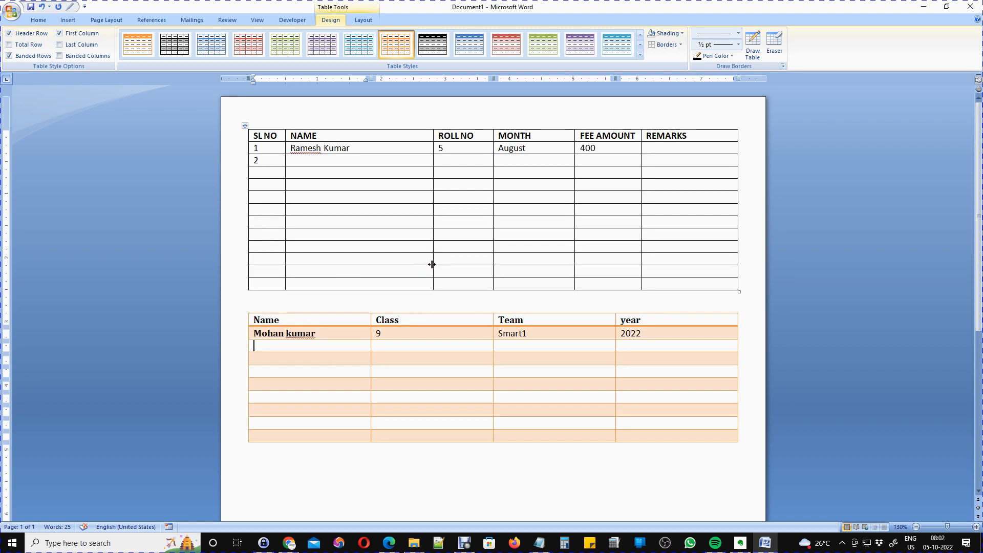